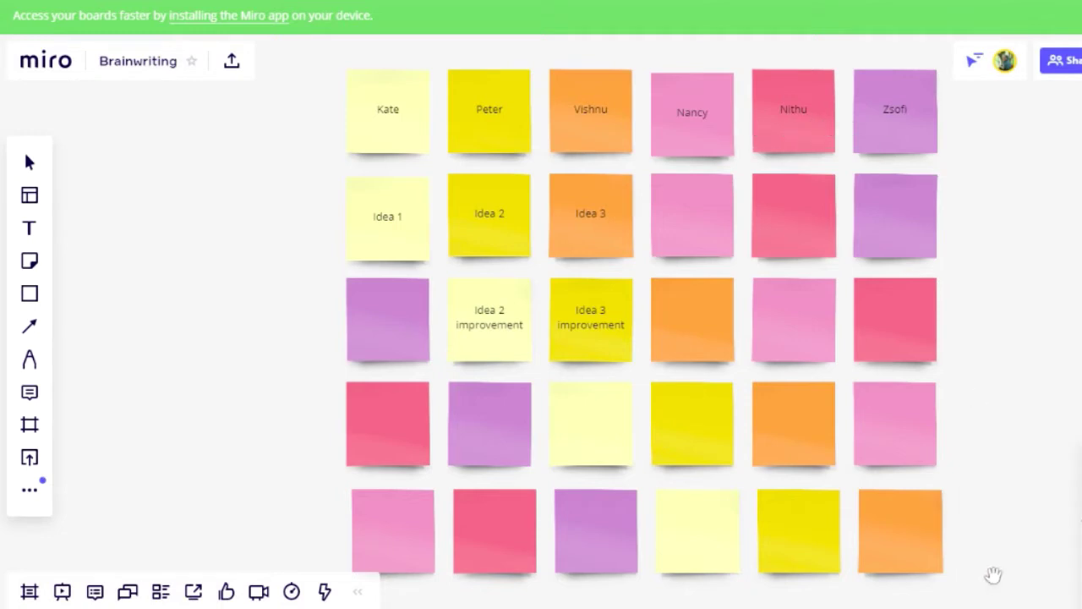
# Step: Drag the four lower sticky notes of the rightmost column to the grid's left side
pyautogui.click(29, 163)
pyautogui.moveTo(996, 586); pyautogui.dragTo(354, 173)
pyautogui.moveTo(536, 224); pyautogui.dragTo(614, 218)
pyautogui.press('Escape')
pyautogui.moveTo(1048, 592); pyautogui.dragTo(990, 182)
pyautogui.moveTo(1063, 599); pyautogui.dragTo(959, 167)
pyautogui.moveTo(975, 208); pyautogui.dragTo(364, 195)
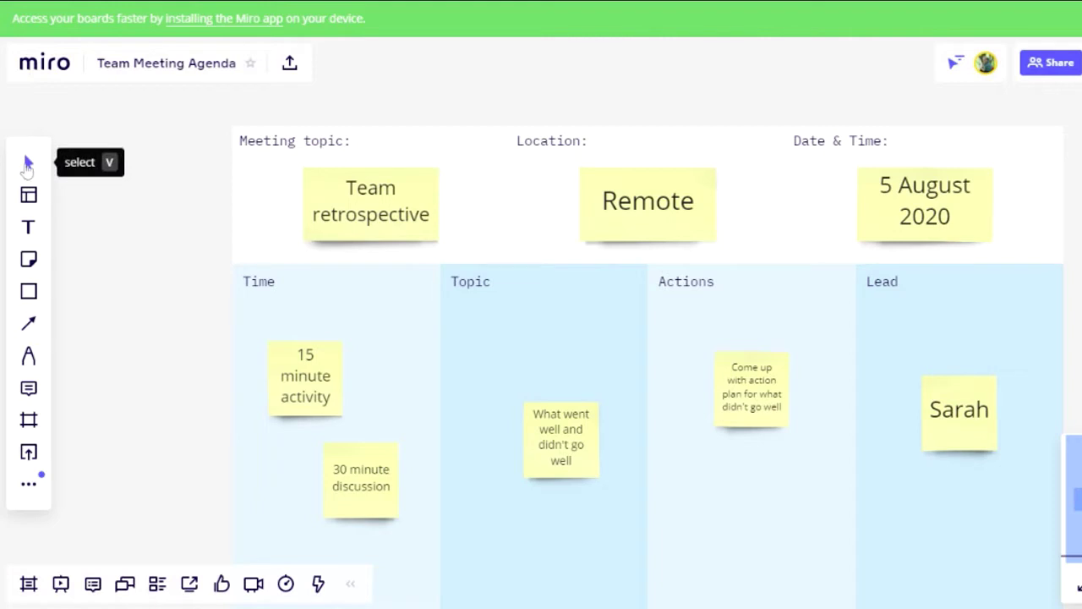
# Step: Nudge the '15 minute activity' sticky note slightly up and right on the agenda board
pyautogui.moveTo(525, 321)
pyautogui.mouseDown()
pyautogui.moveTo(488, 316)
pyautogui.moveTo(510, 305)
pyautogui.mouseUp()
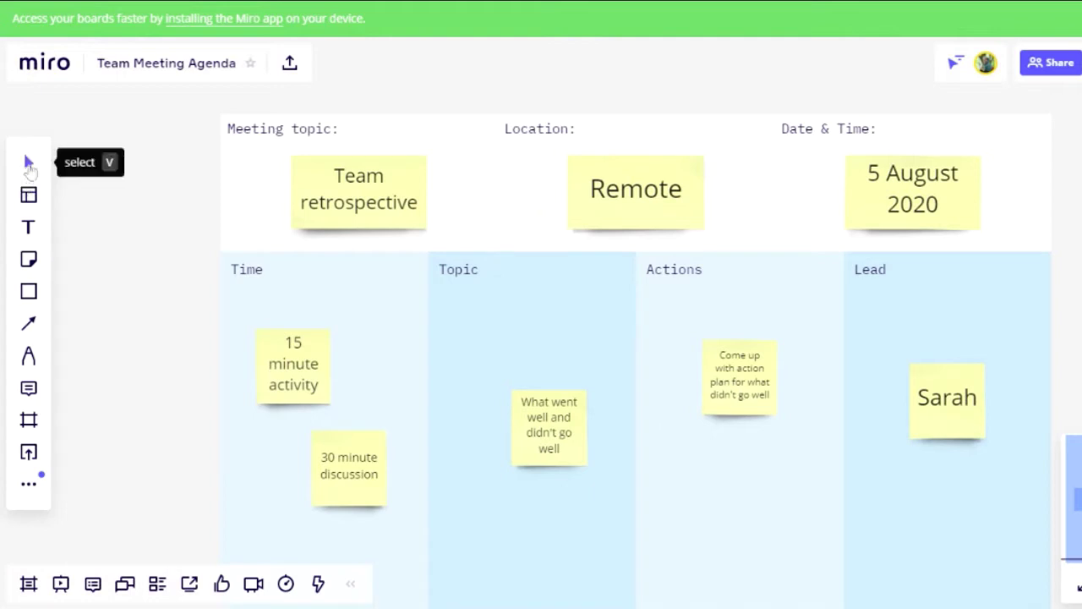
pyautogui.click(30, 165)
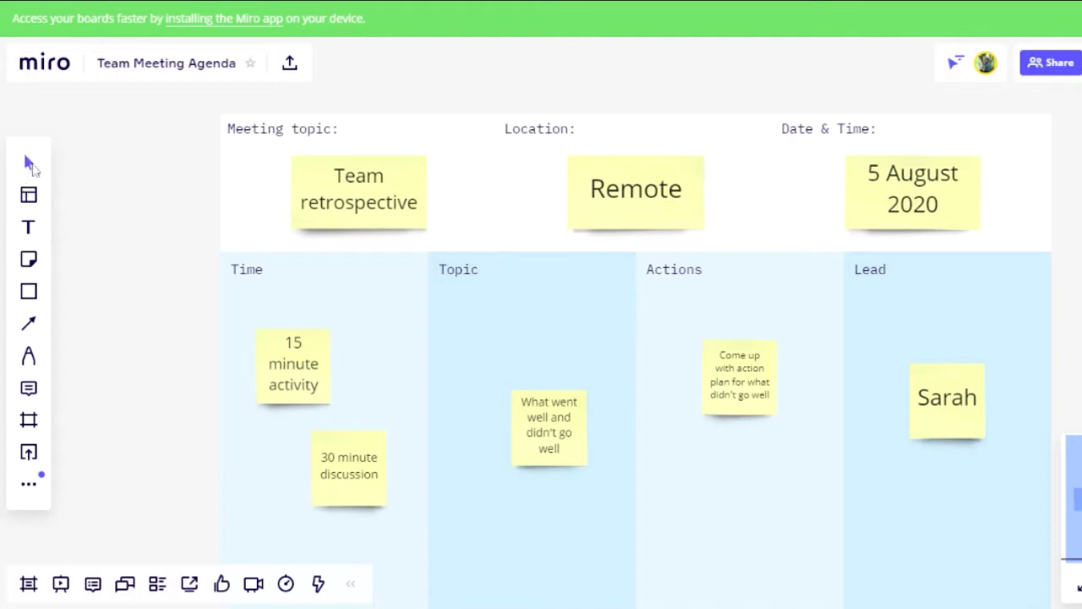
pyautogui.moveTo(312, 366); pyautogui.dragTo(328, 350)
pyautogui.click(29, 163)
pyautogui.moveTo(138, 198); pyautogui.dragTo(168, 204)
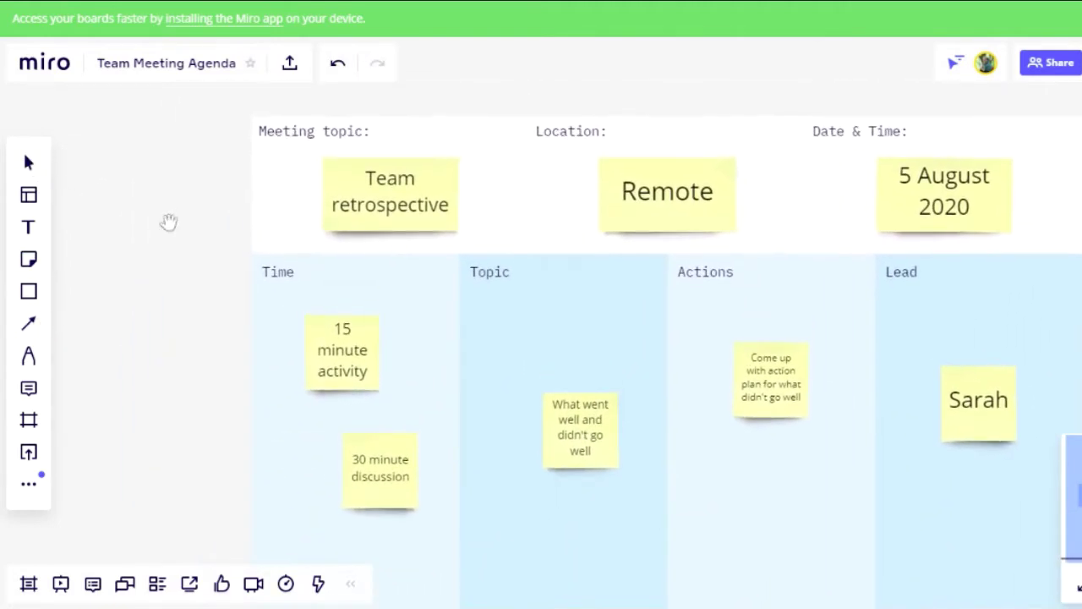
# Step: Add a pink sticky note reading 'action' in the Actions column
pyautogui.click(29, 258)
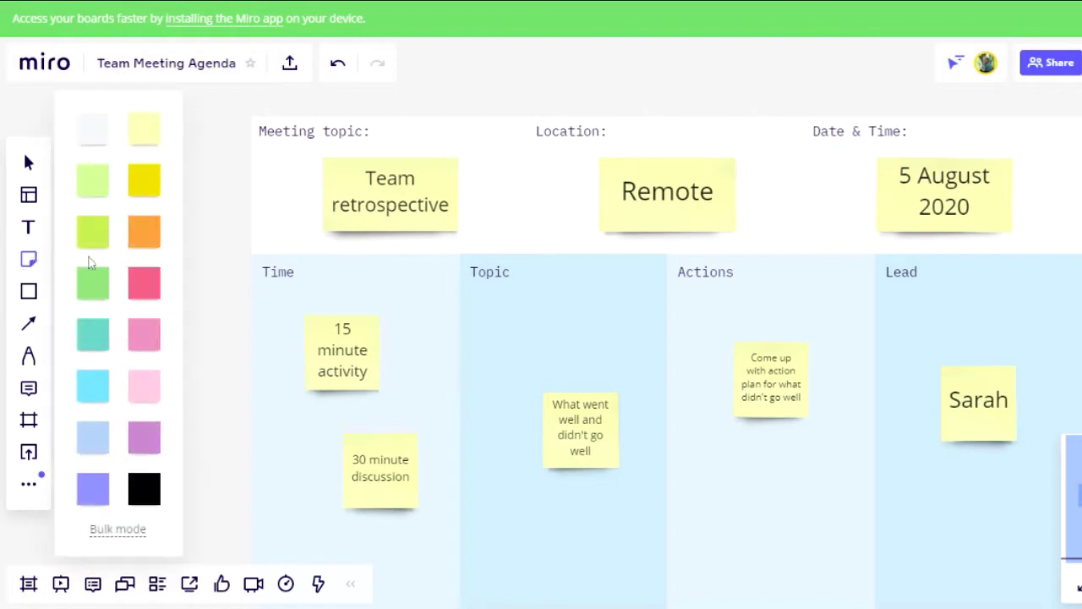
pyautogui.click(144, 288)
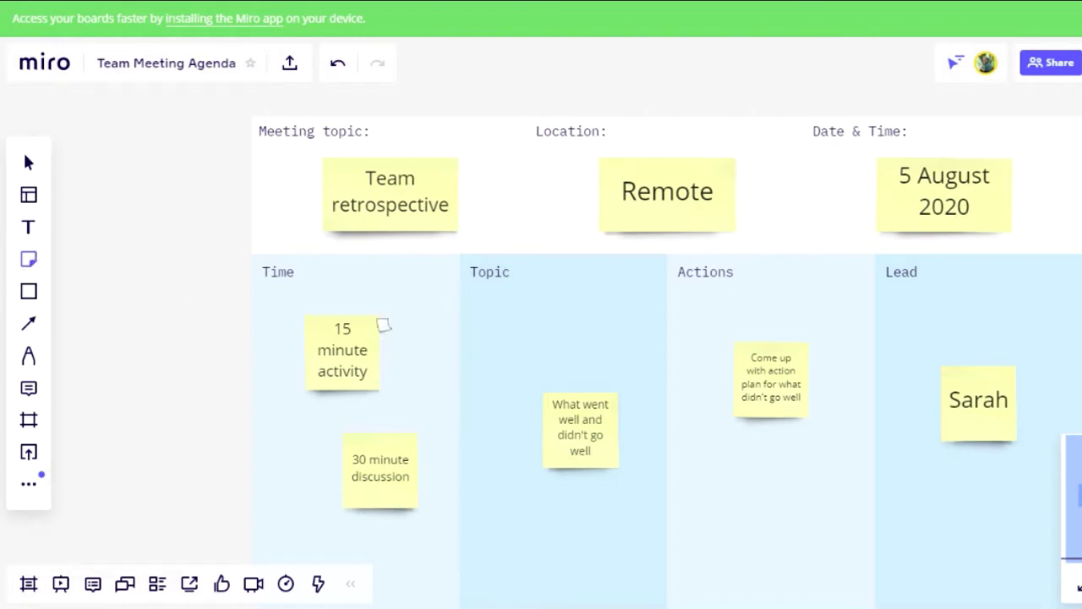
pyautogui.click(771, 480)
pyautogui.write('atio')
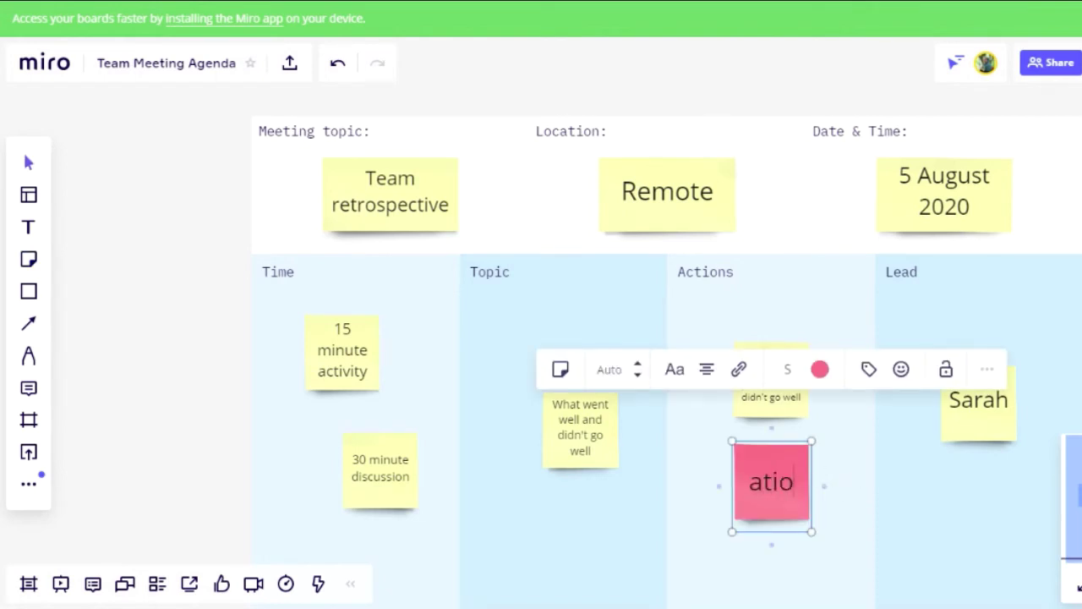
pyautogui.write('n')
pyautogui.click(755, 481)
pyautogui.write('c')
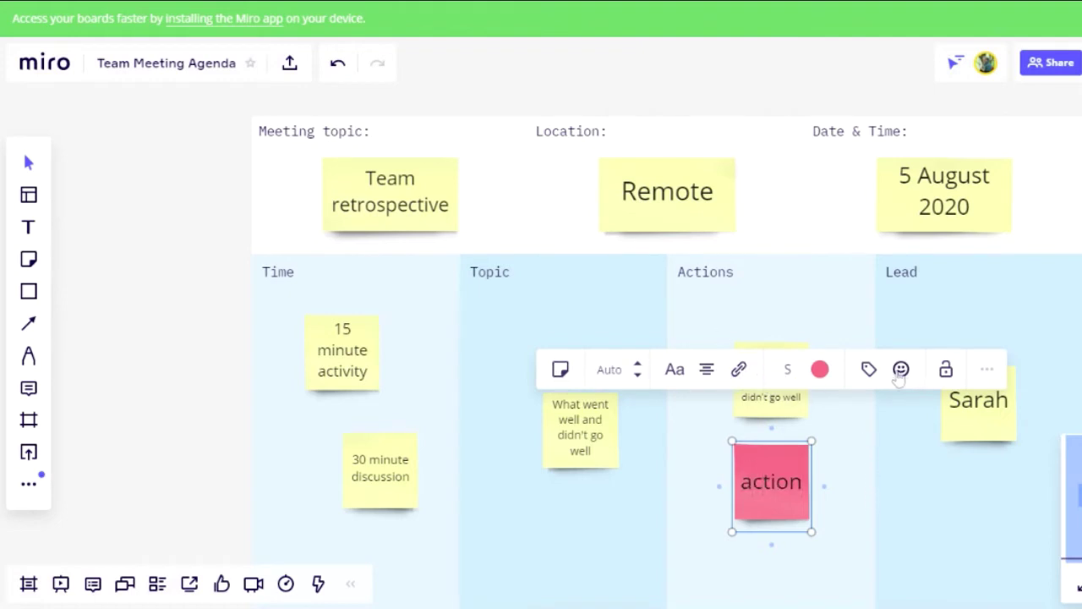
# Step: Make the pink action note medium size and move it further down the column
pyautogui.click(813, 372)
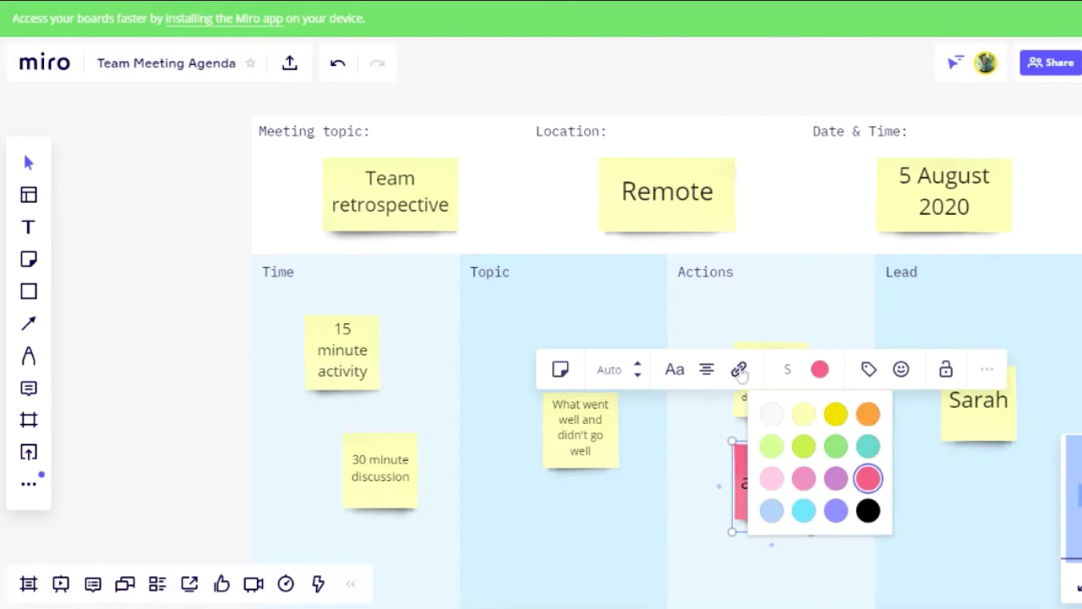
pyautogui.click(679, 502)
pyautogui.click(803, 482)
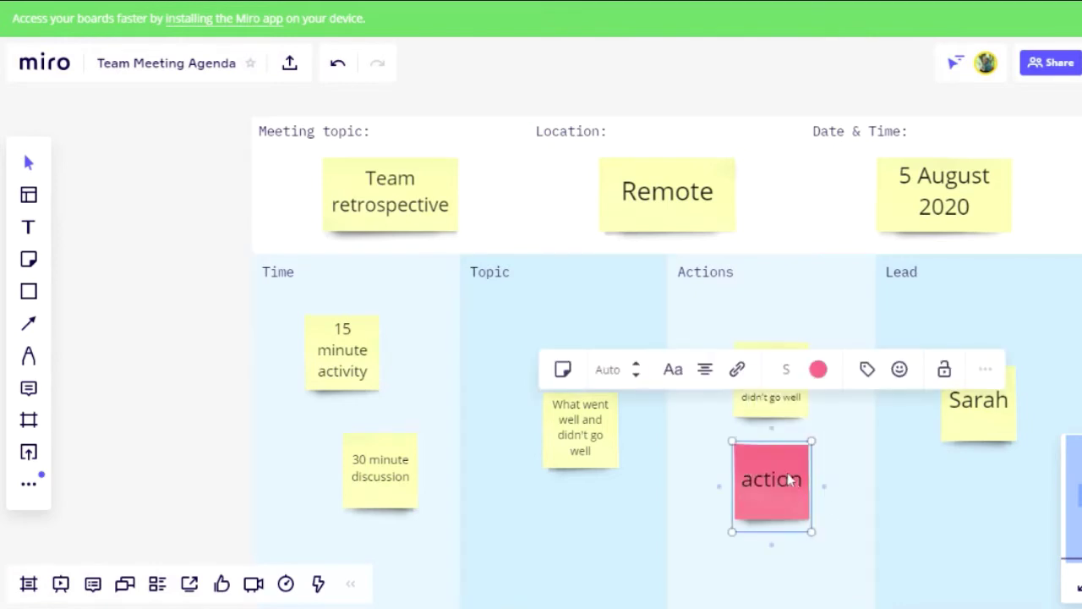
pyautogui.click(786, 370)
pyautogui.click(789, 476)
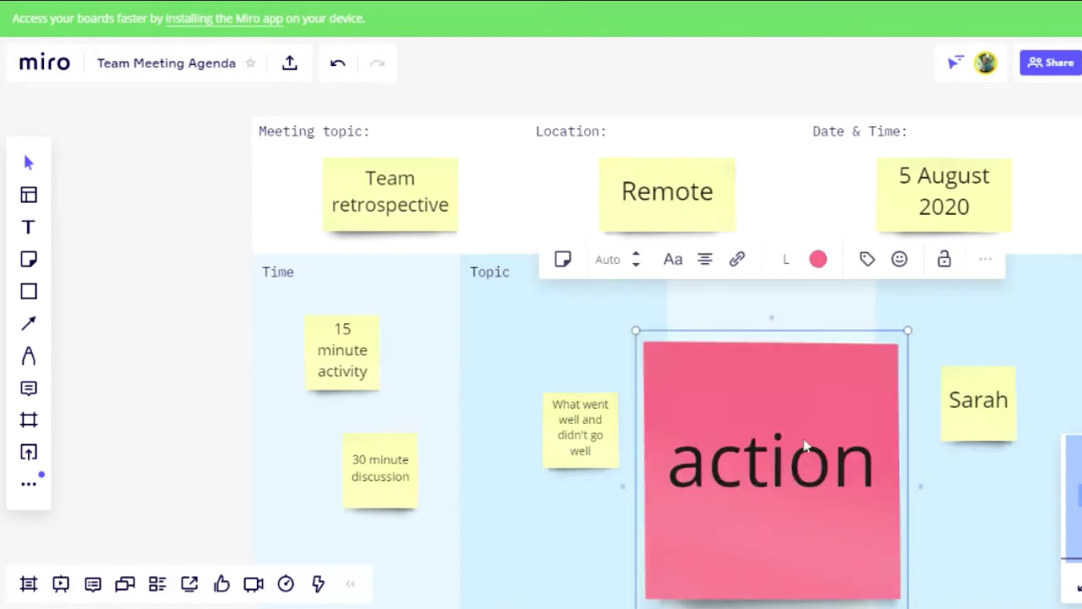
pyautogui.click(786, 258)
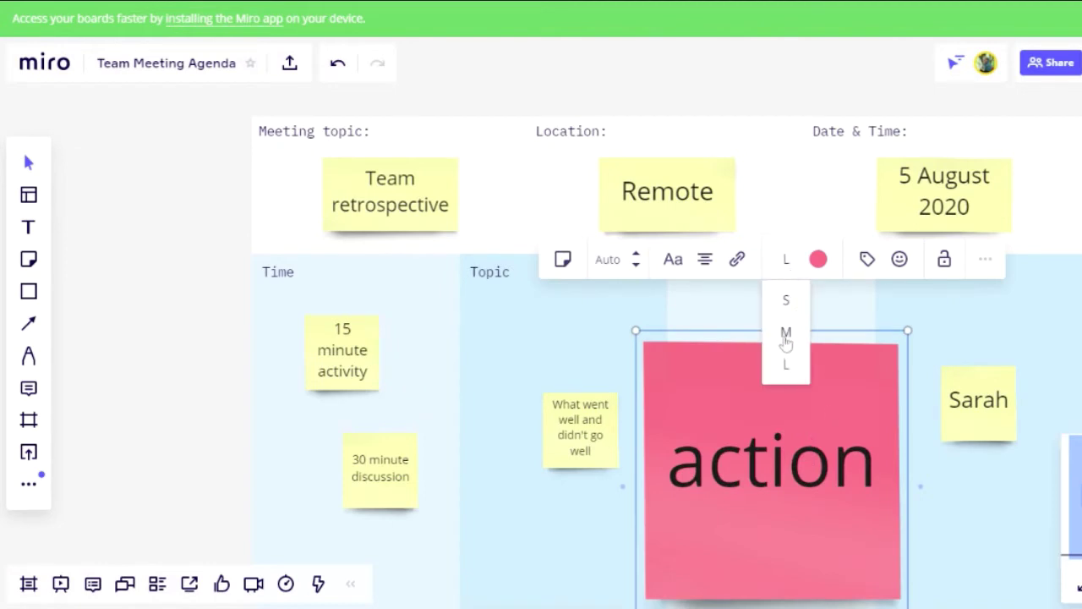
pyautogui.click(785, 332)
pyautogui.moveTo(779, 422); pyautogui.dragTo(777, 466)
pyautogui.click(911, 476)
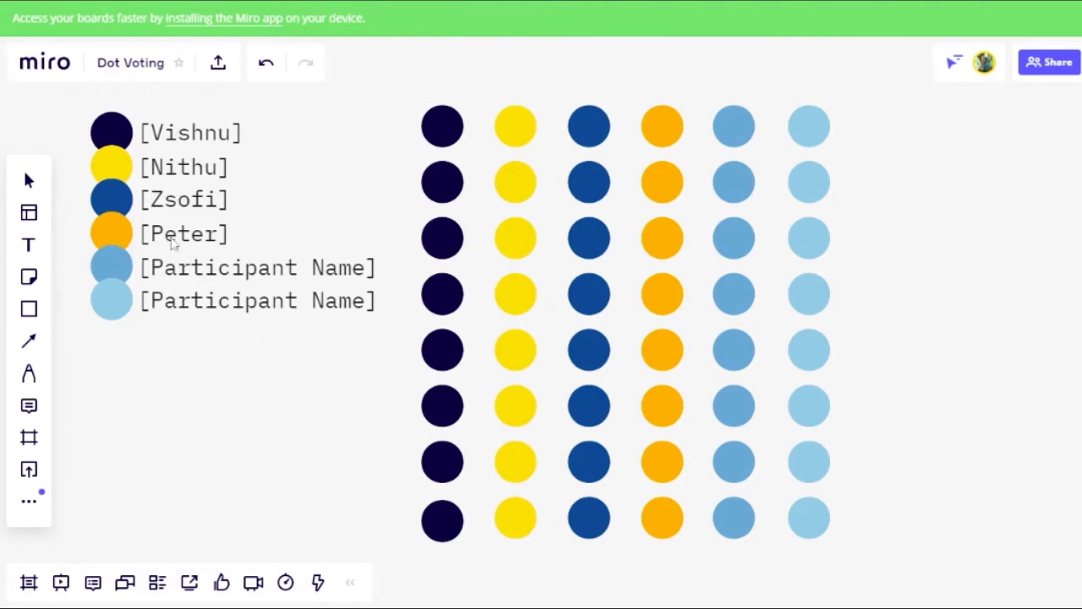
# Step: Place a small teal sticky note to the right of the voting dots
pyautogui.scroll(1, 221, 279)
pyautogui.click(219, 279)
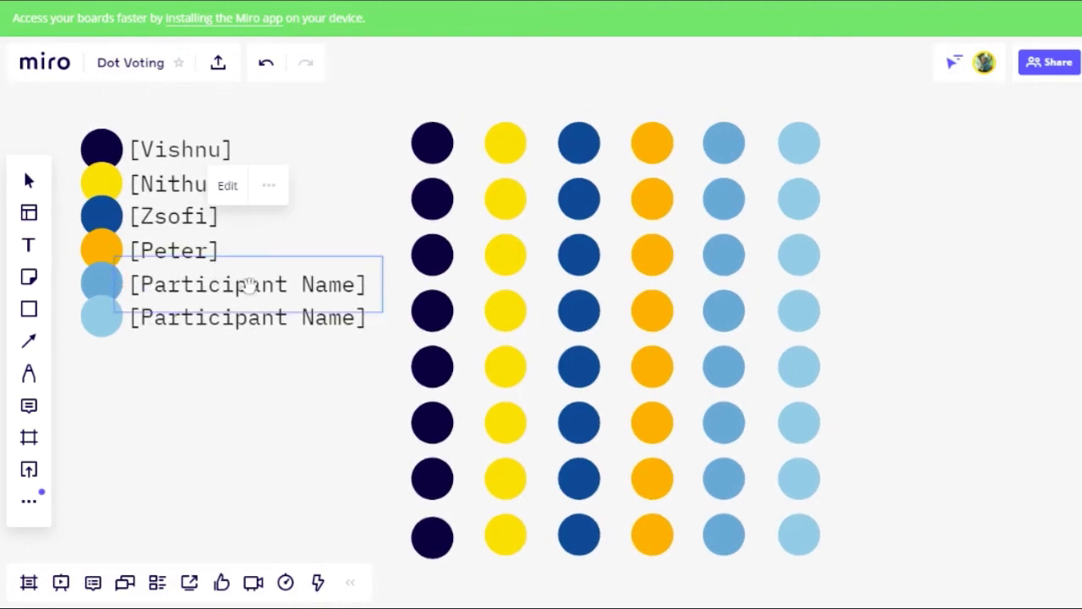
pyautogui.click(28, 286)
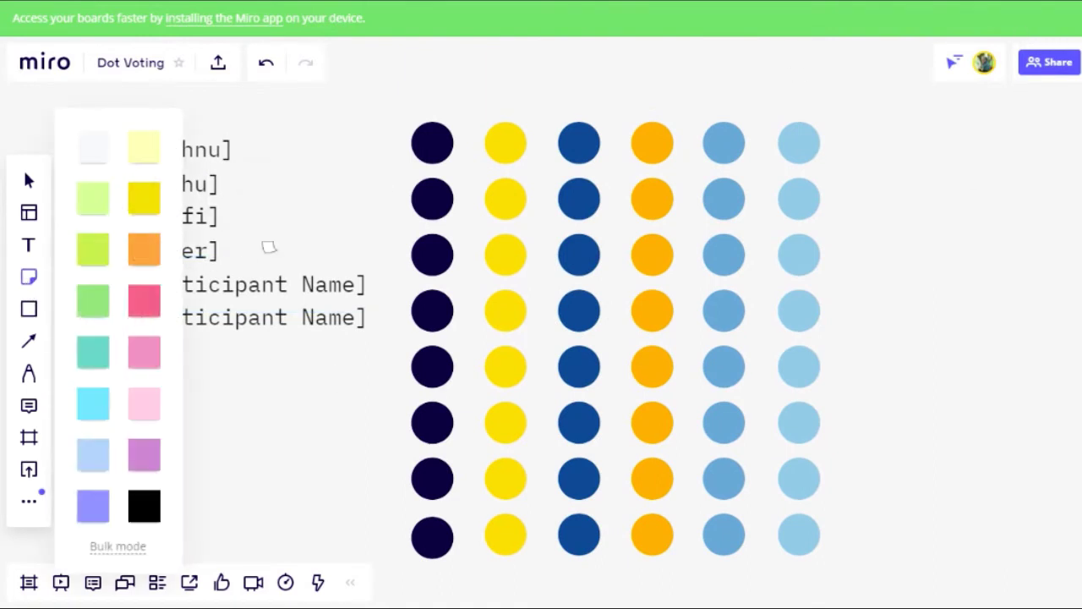
pyautogui.click(88, 359)
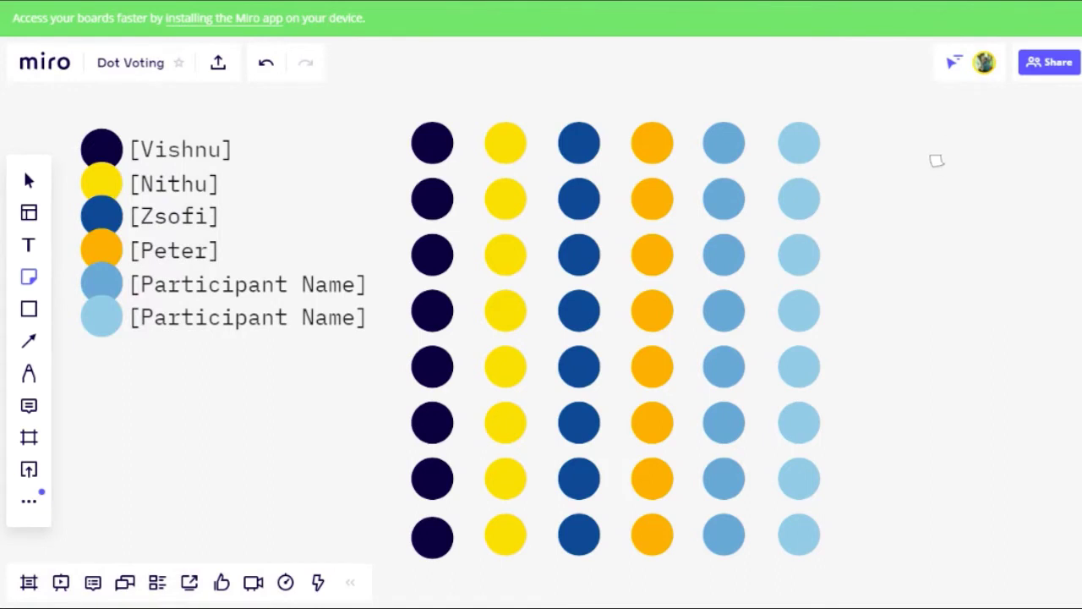
pyautogui.click(936, 161)
pyautogui.click(950, 347)
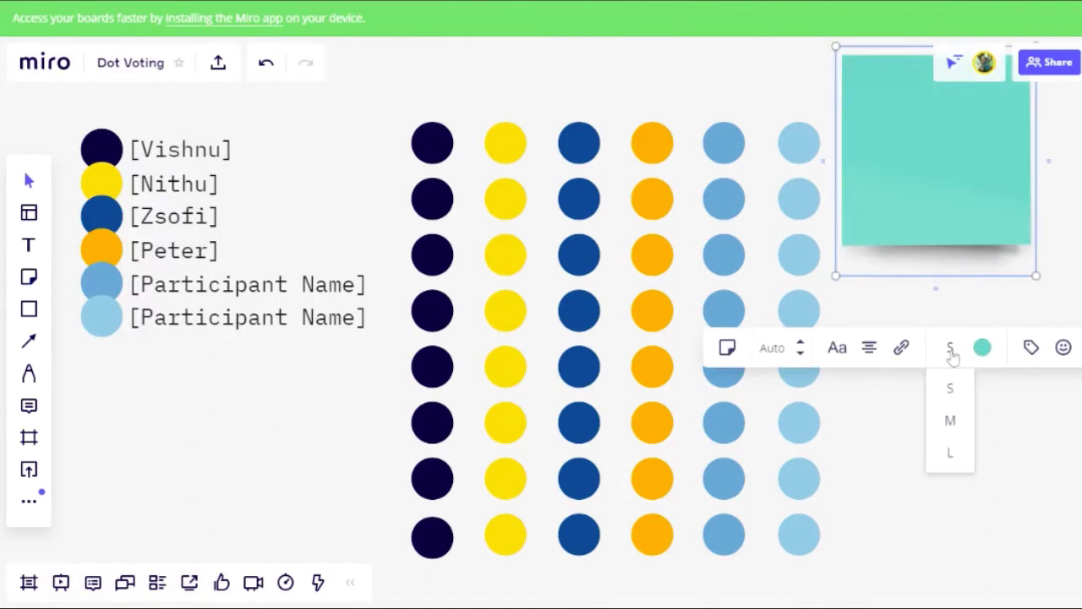
pyautogui.click(955, 387)
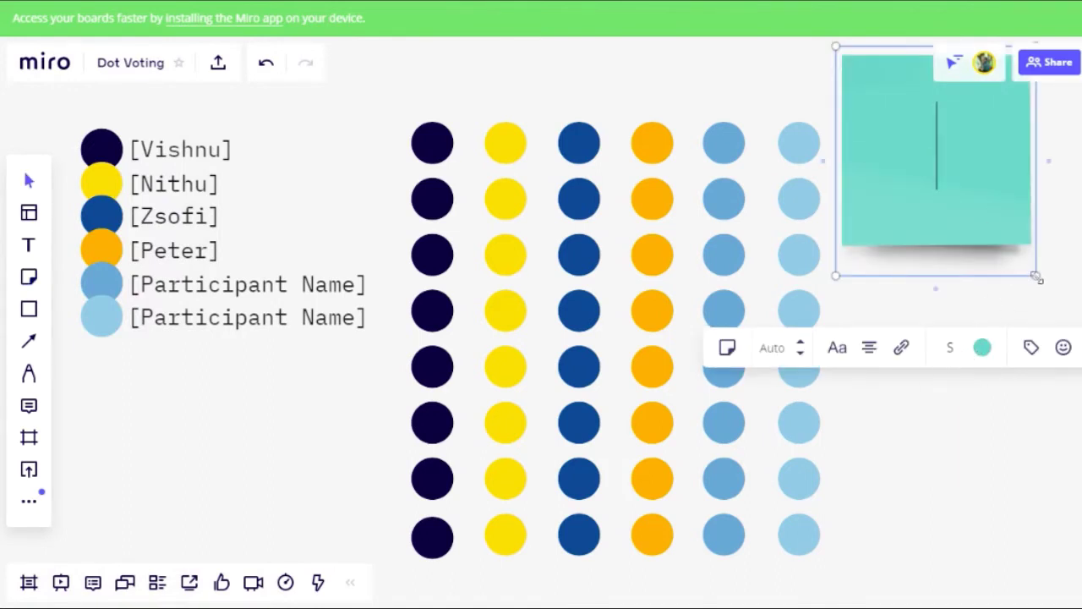
pyautogui.moveTo(1036, 275); pyautogui.dragTo(967, 177)
# Step: Label the teal note 'Idea 1' and move it down and right
pyautogui.doubleClick(951, 144)
pyautogui.write('Ide')
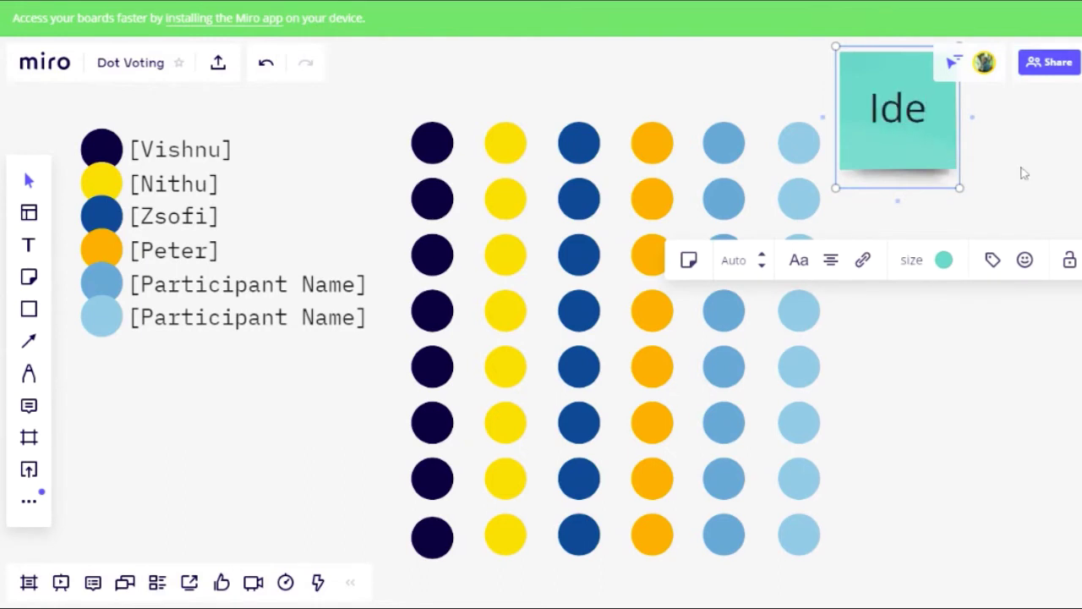
pyautogui.write('a 1')
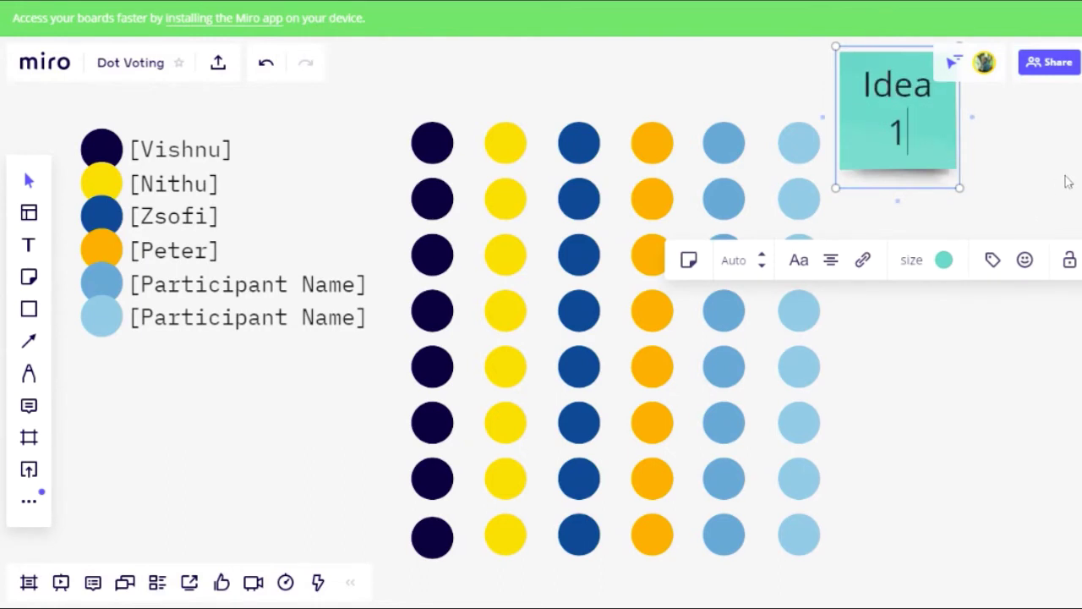
pyautogui.click(1070, 183)
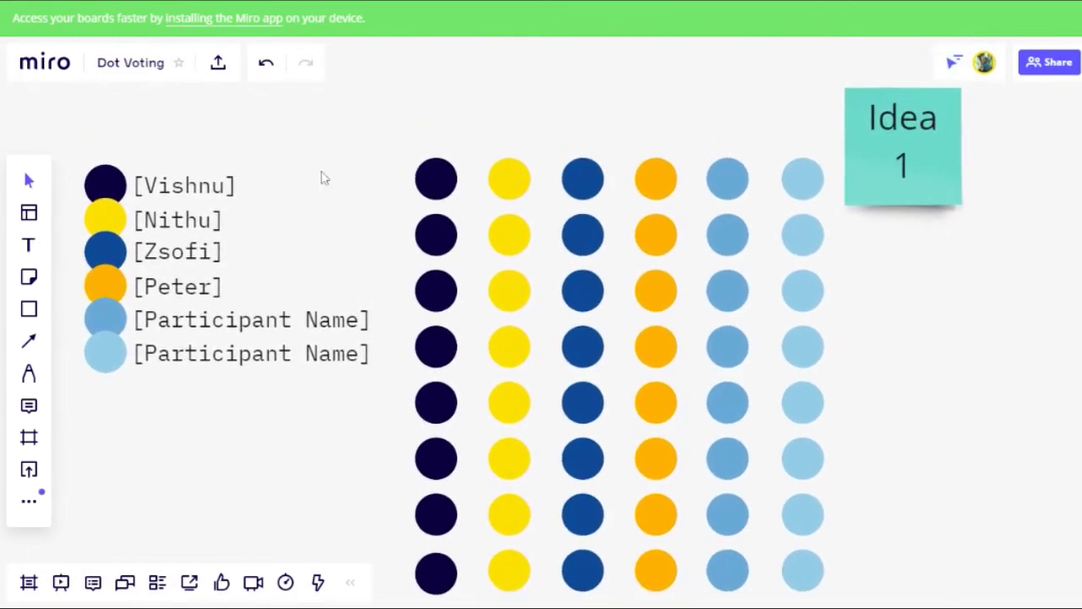
pyautogui.moveTo(934, 162); pyautogui.dragTo(982, 207)
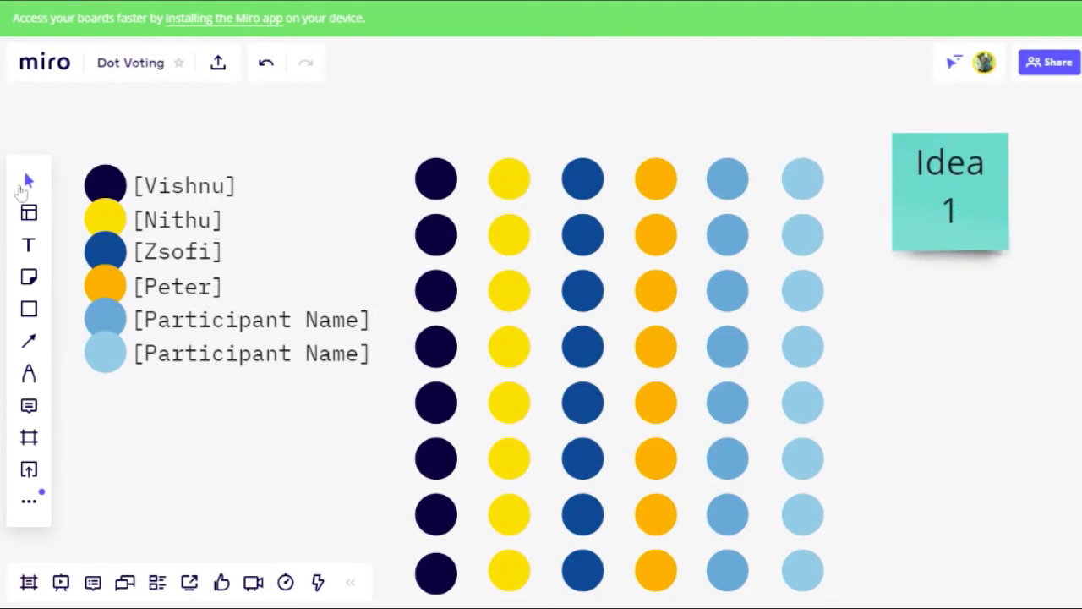
pyautogui.click(976, 192)
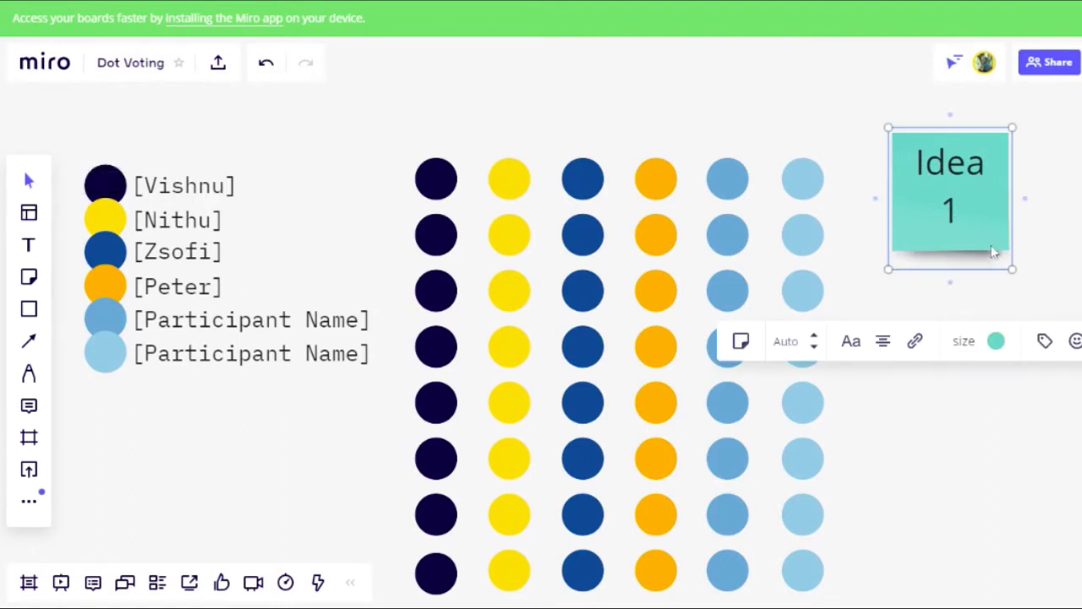
# Step: Copy the Idea note to its right and delete the extra second line of text
pyautogui.moveTo(975, 219); pyautogui.dragTo(1081, 221)
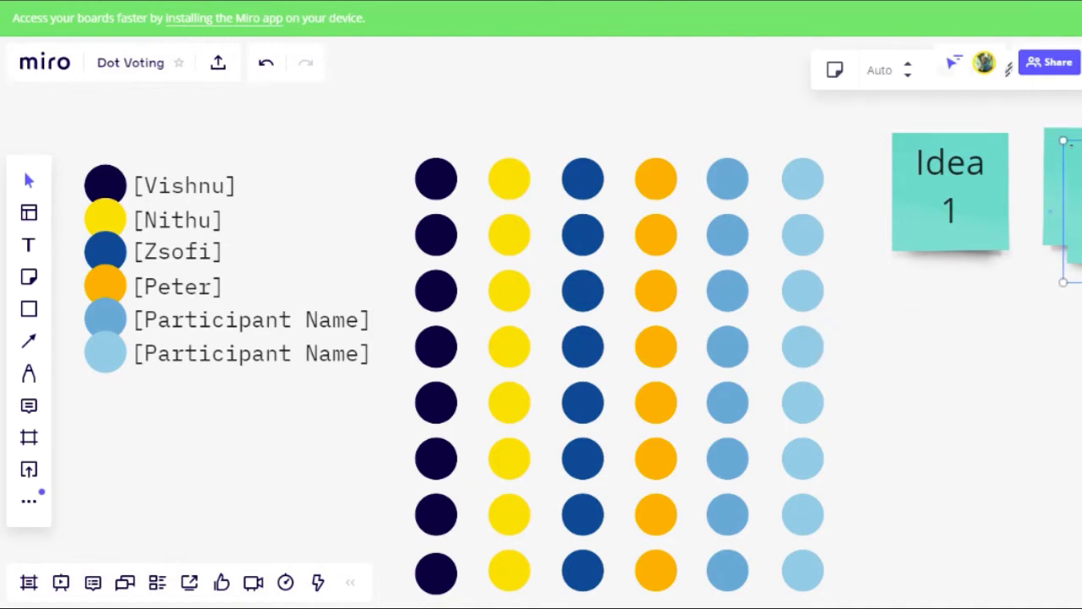
pyautogui.press('Escape')
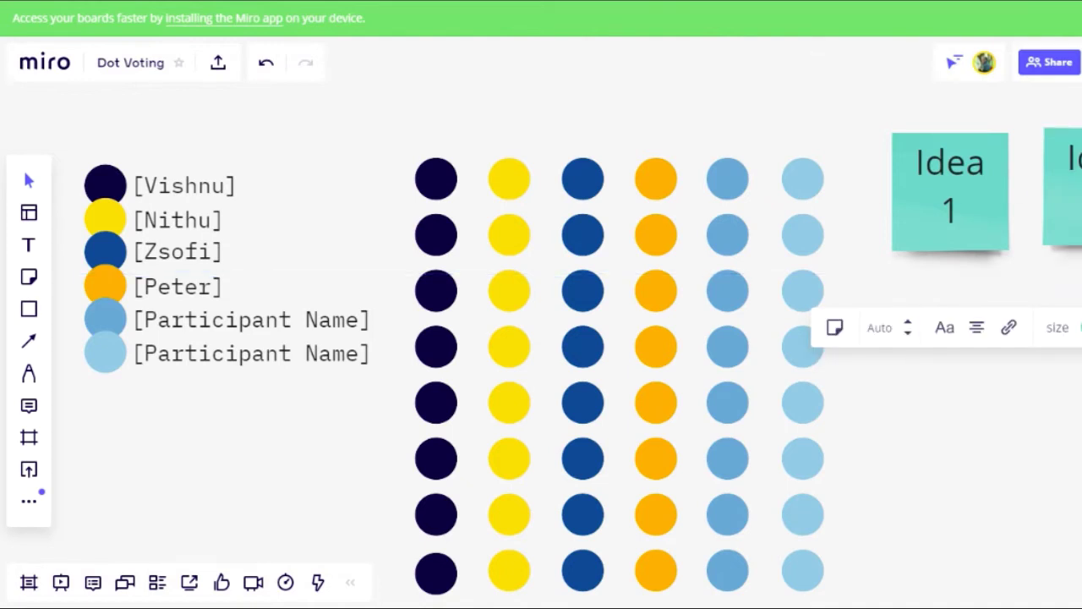
pyautogui.scroll(-3, 603, 302)
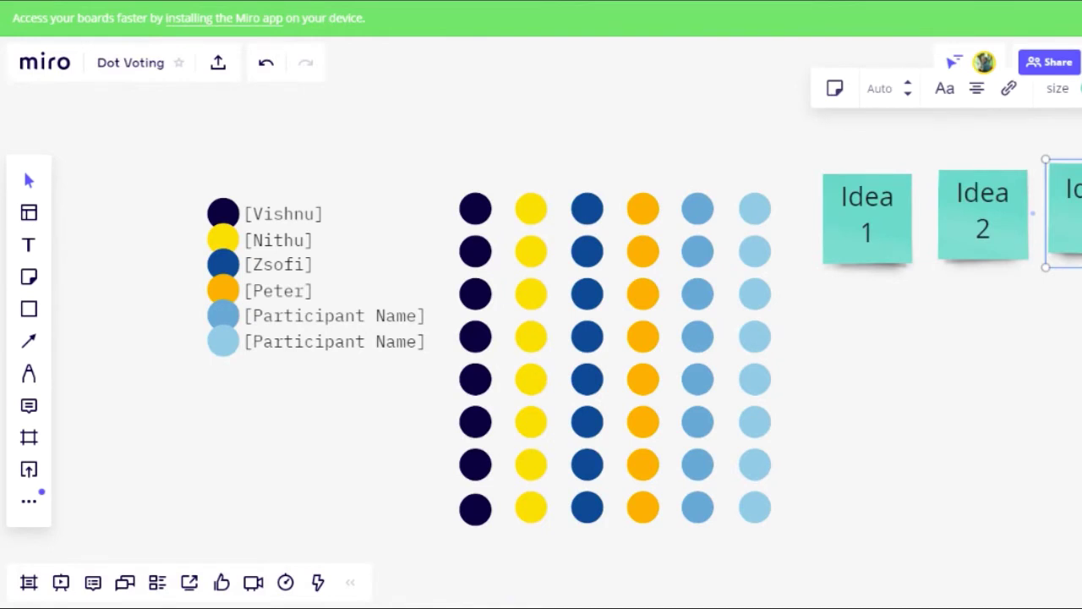
pyautogui.press('BackSpace')
pyautogui.press('Escape')
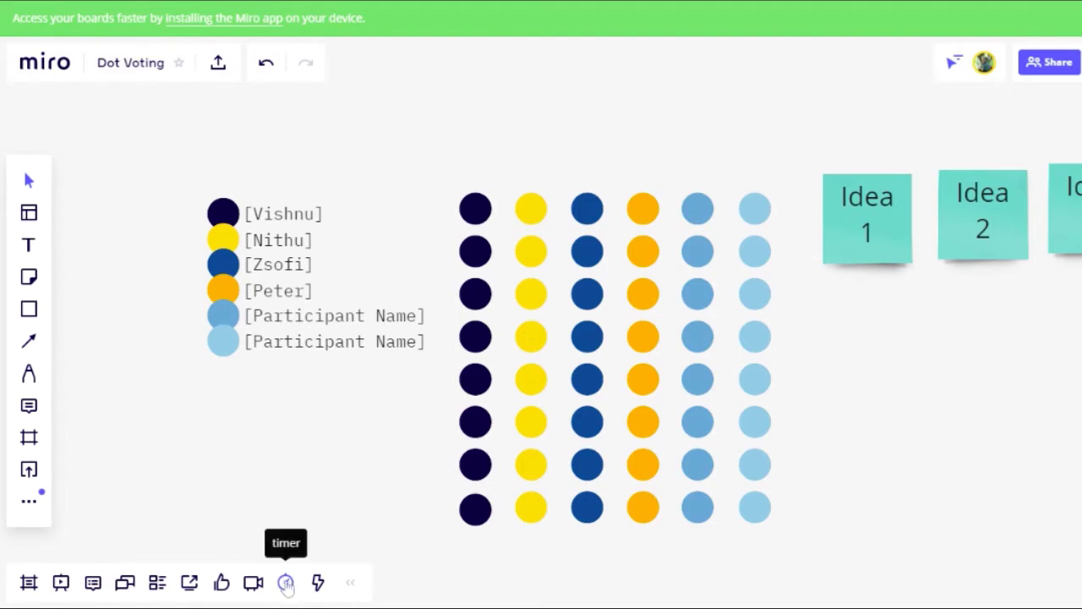
# Step: Move the dark dots under Idea 2 and four yellow dots under Idea 1
pyautogui.moveTo(485, 550); pyautogui.dragTo(983, 306)
pyautogui.click(715, 555)
pyautogui.moveTo(540, 541); pyautogui.dragTo(499, 365)
pyautogui.moveTo(541, 408); pyautogui.dragTo(880, 338)
# Step: Delete the two leftover yellow dots and the extra copied dark dot
pyautogui.moveTo(536, 381); pyautogui.dragTo(482, 286)
pyautogui.moveTo(538, 383); pyautogui.dragTo(516, 267)
pyautogui.moveTo(538, 319); pyautogui.dragTo(991, 523)
pyautogui.scroll(3, 522, 313)
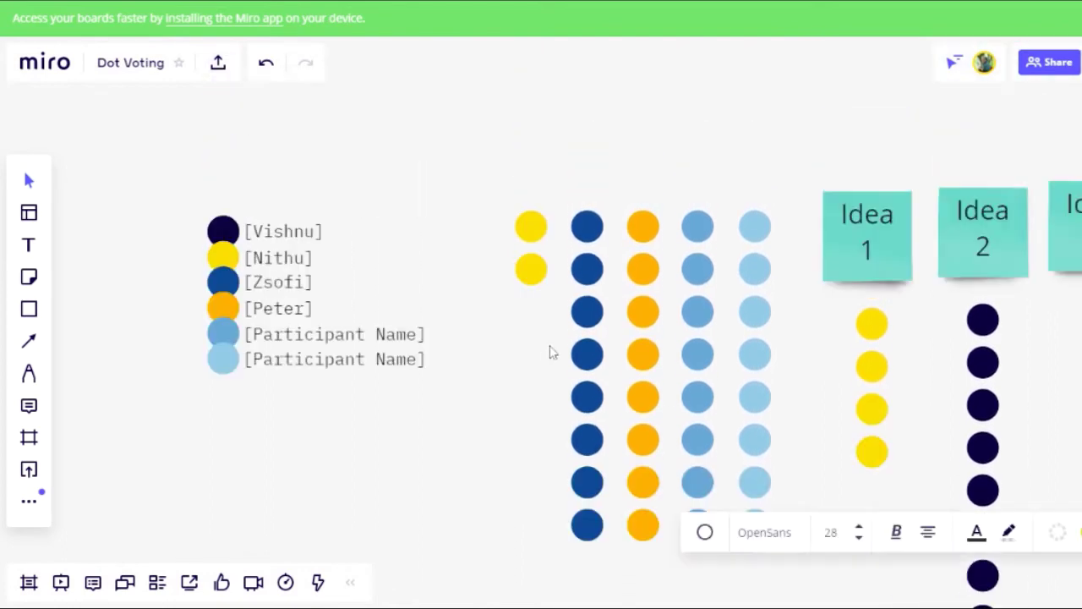
pyautogui.moveTo(553, 302); pyautogui.dragTo(509, 211)
pyautogui.press('Delete')
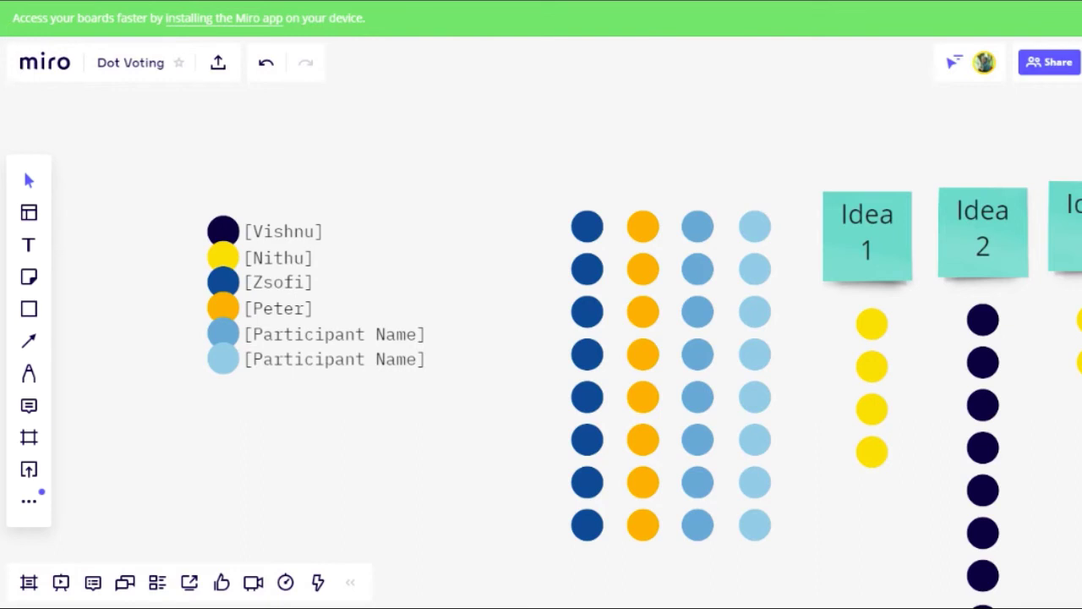
pyautogui.click(986, 320)
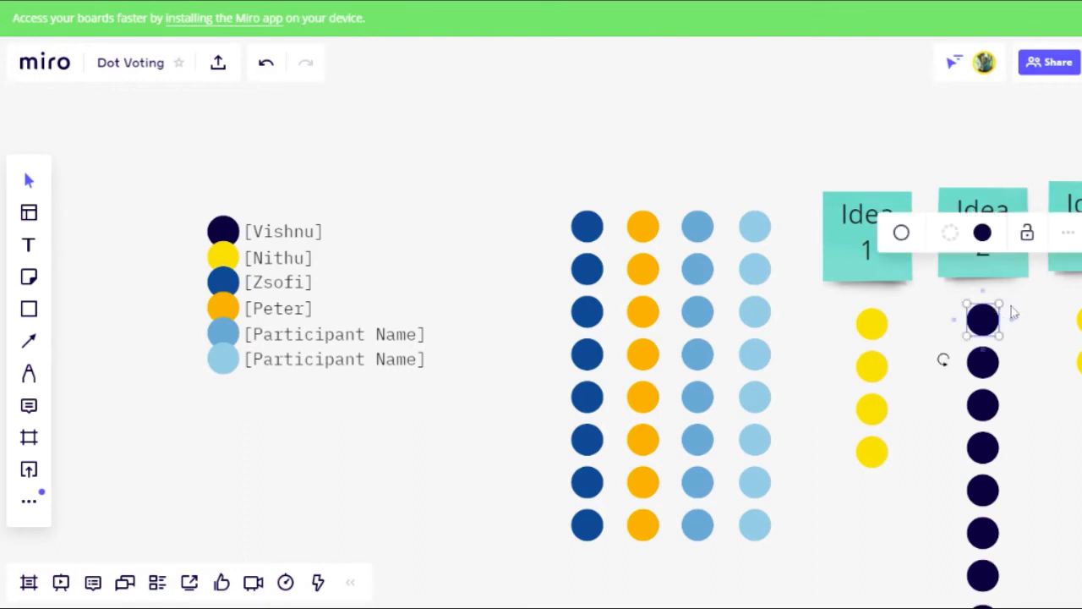
pyautogui.moveTo(1005, 308); pyautogui.dragTo(1042, 326)
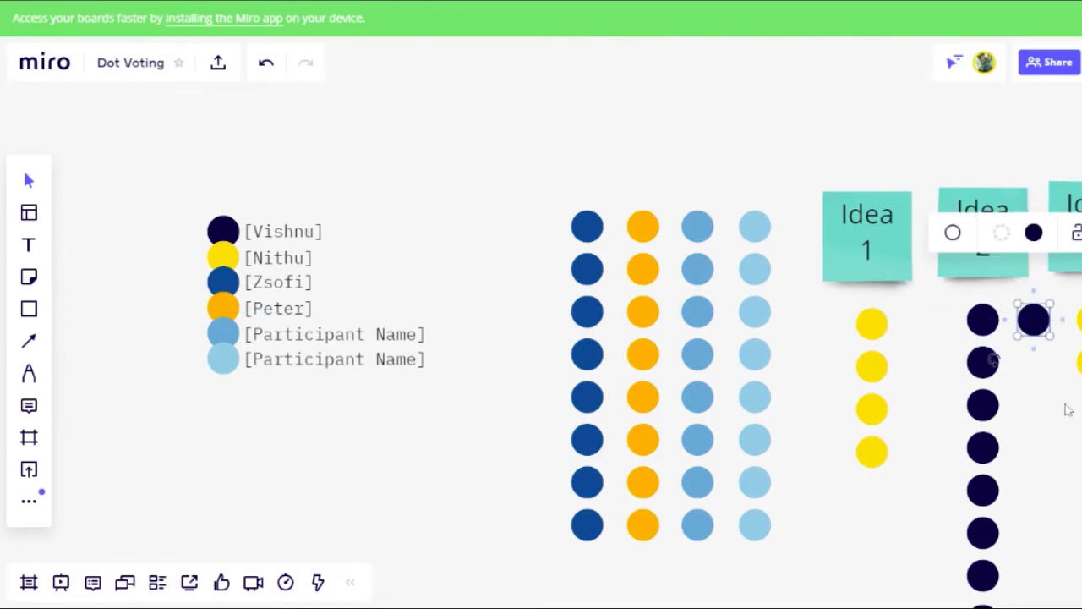
pyautogui.press('Delete')
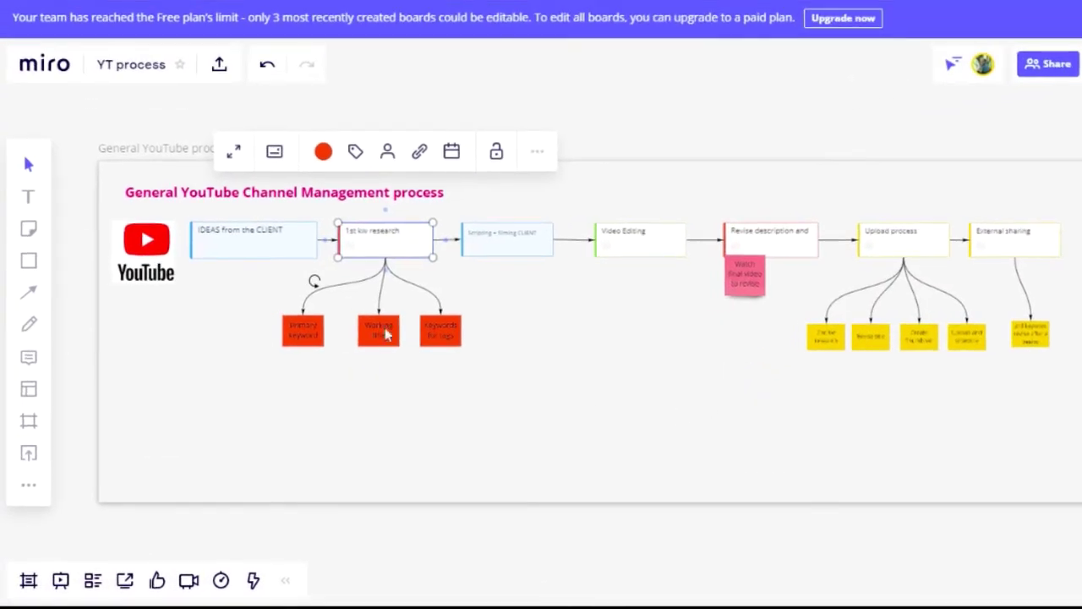
# Step: Shift Video Editing and later steps right and delete the connector before Video Editing
pyautogui.click(609, 448)
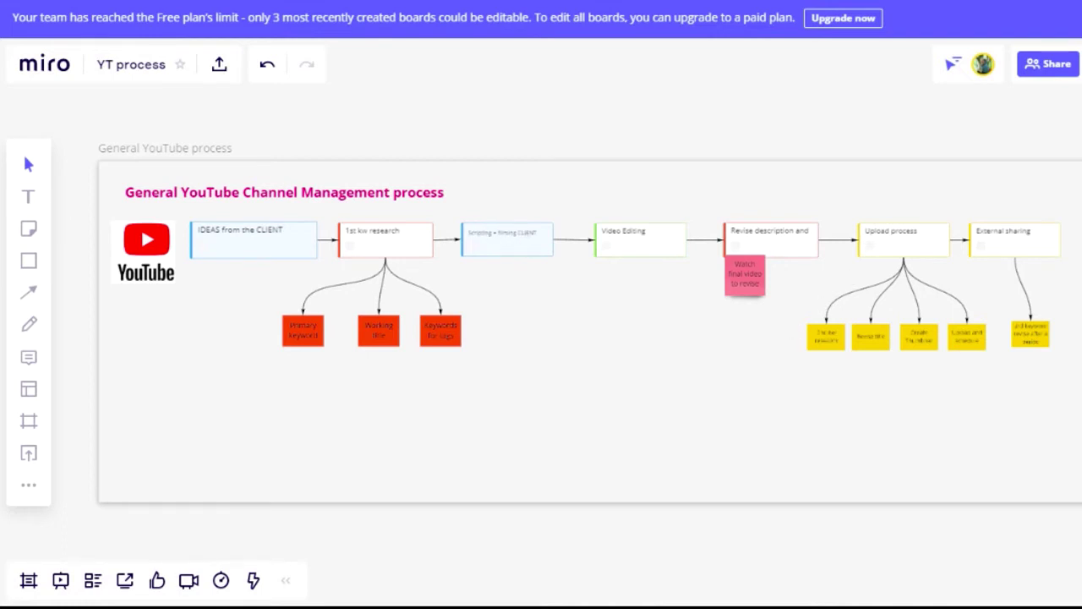
pyautogui.moveTo(1060, 376); pyautogui.dragTo(587, 201)
pyautogui.moveTo(640, 244); pyautogui.dragTo(831, 245)
pyautogui.click(644, 242)
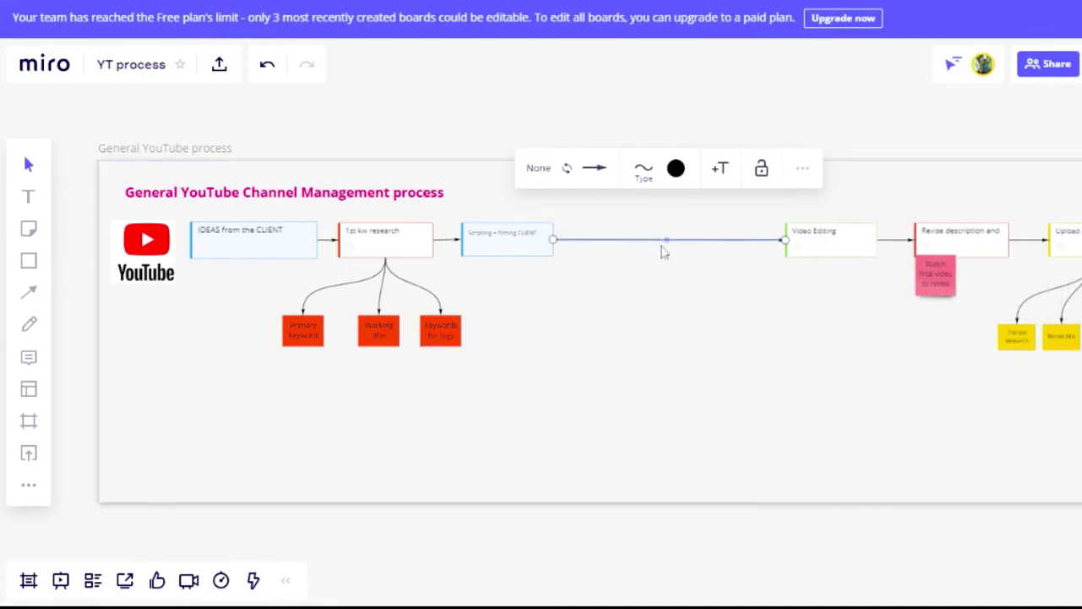
pyautogui.click(803, 168)
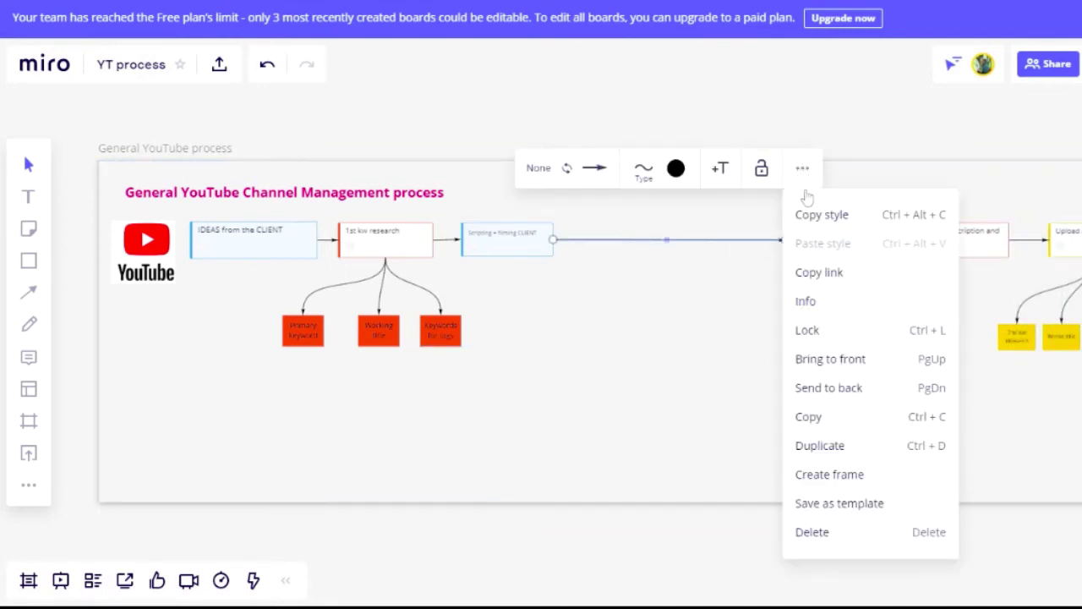
pyautogui.click(803, 531)
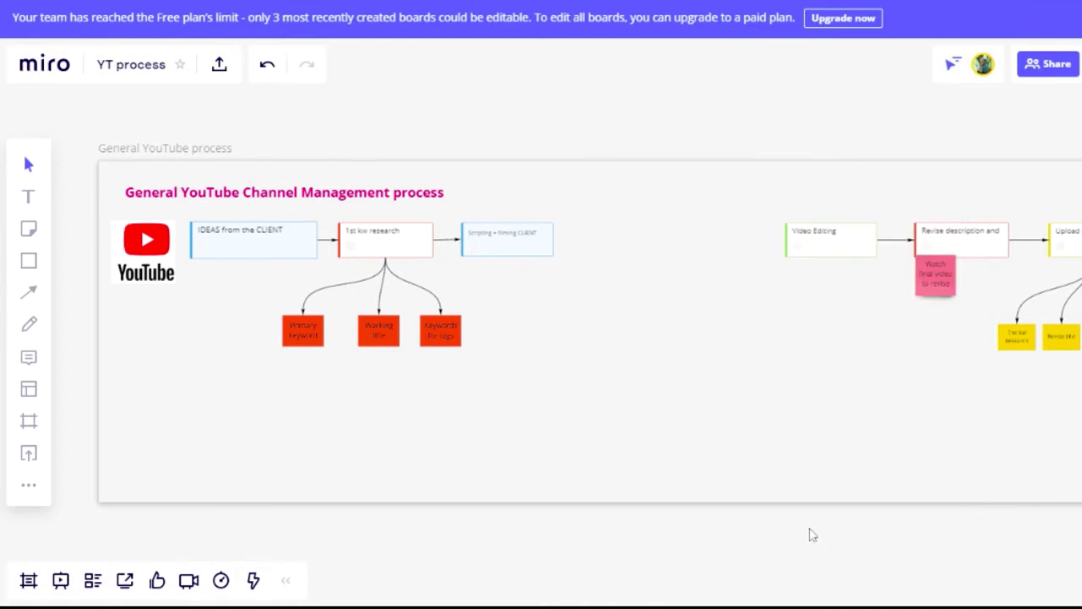
# Step: Draw a connector from Scripting + filming CLIENT to a new note and make it a card
pyautogui.click(529, 243)
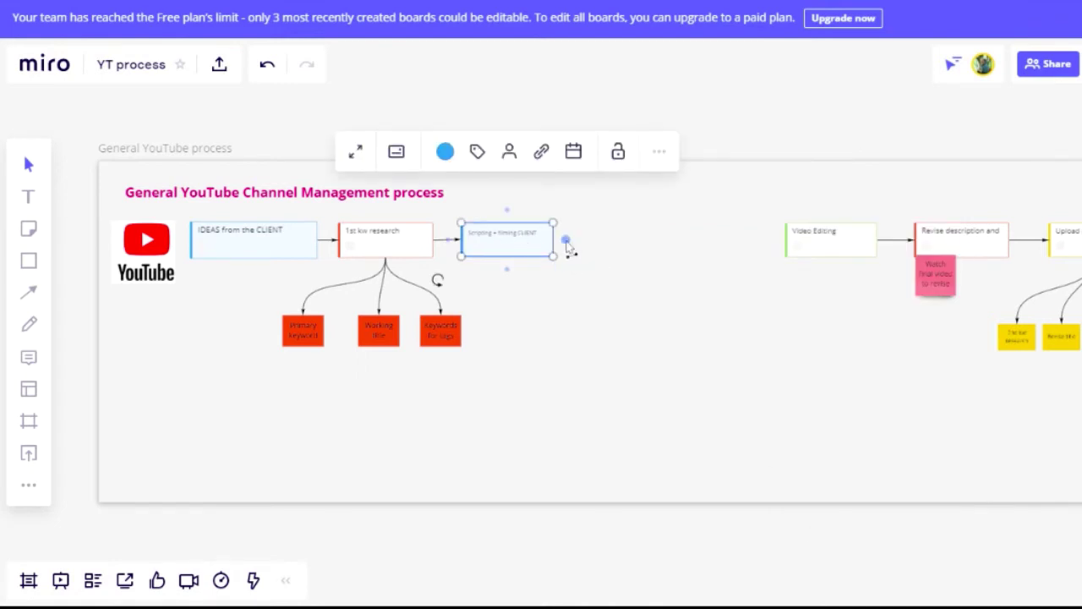
pyautogui.moveTo(578, 242); pyautogui.dragTo(606, 246)
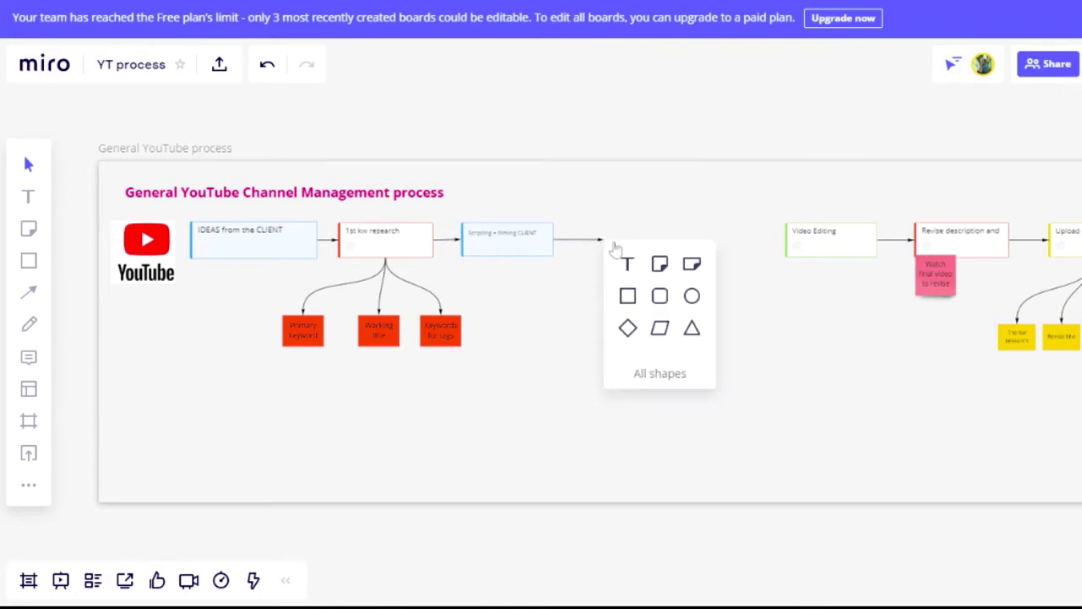
pyautogui.click(694, 266)
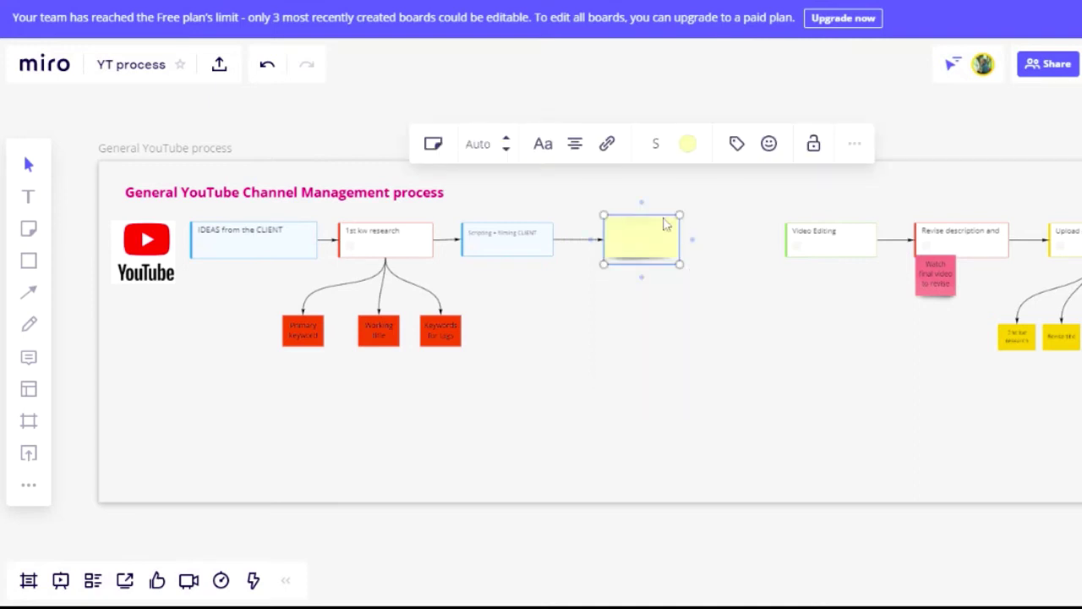
pyautogui.click(439, 151)
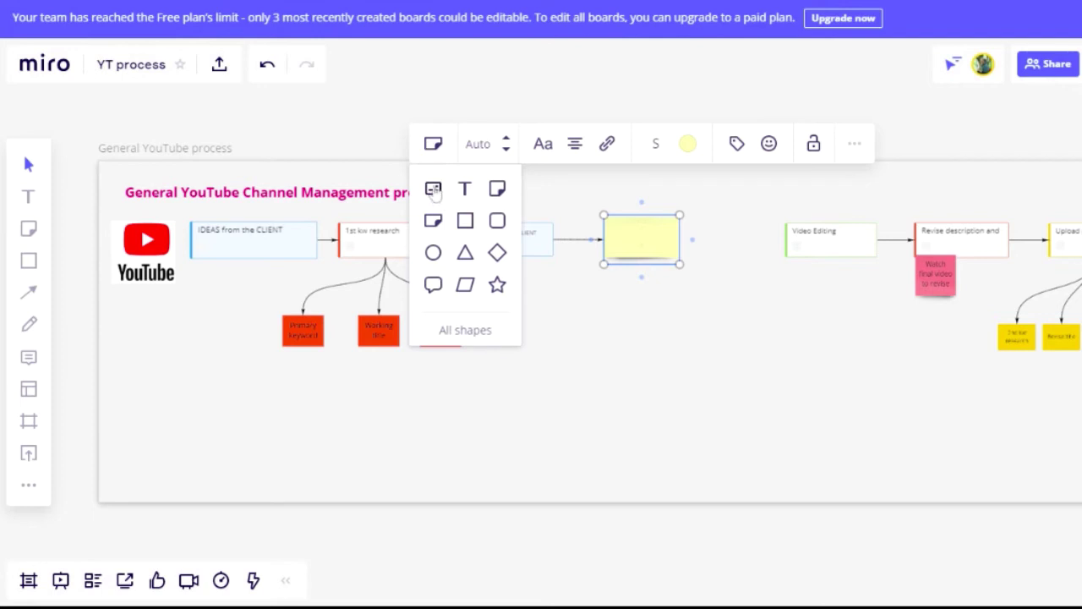
pyautogui.click(433, 191)
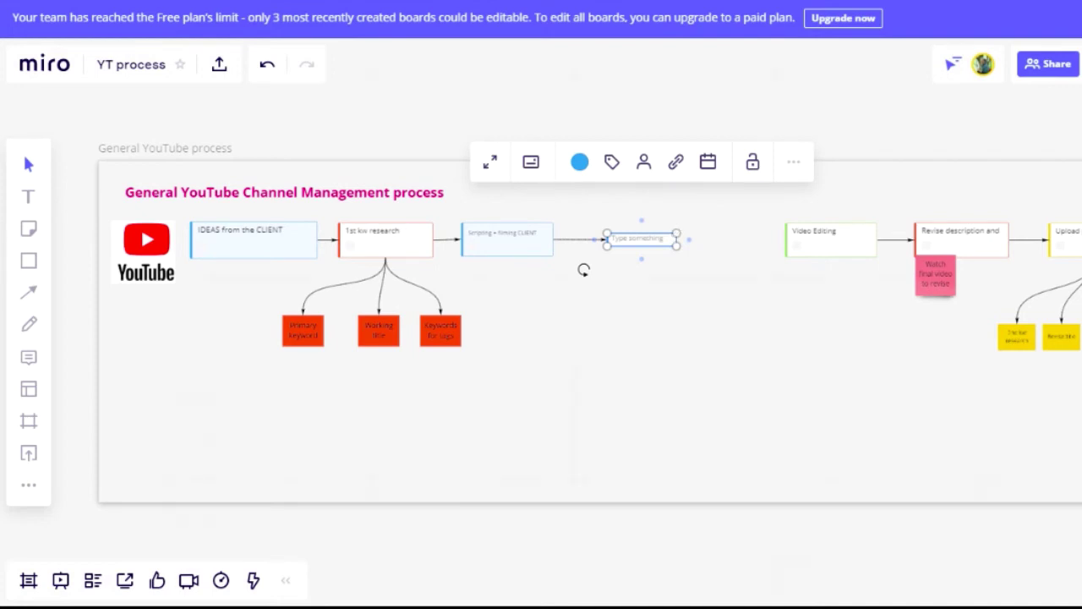
# Step: Type SCRIPTING into the new card, widen it, and cut the previous card to 'filming CLIENT'
pyautogui.doubleClick(658, 236)
pyautogui.moveTo(674, 247); pyautogui.dragTo(709, 275)
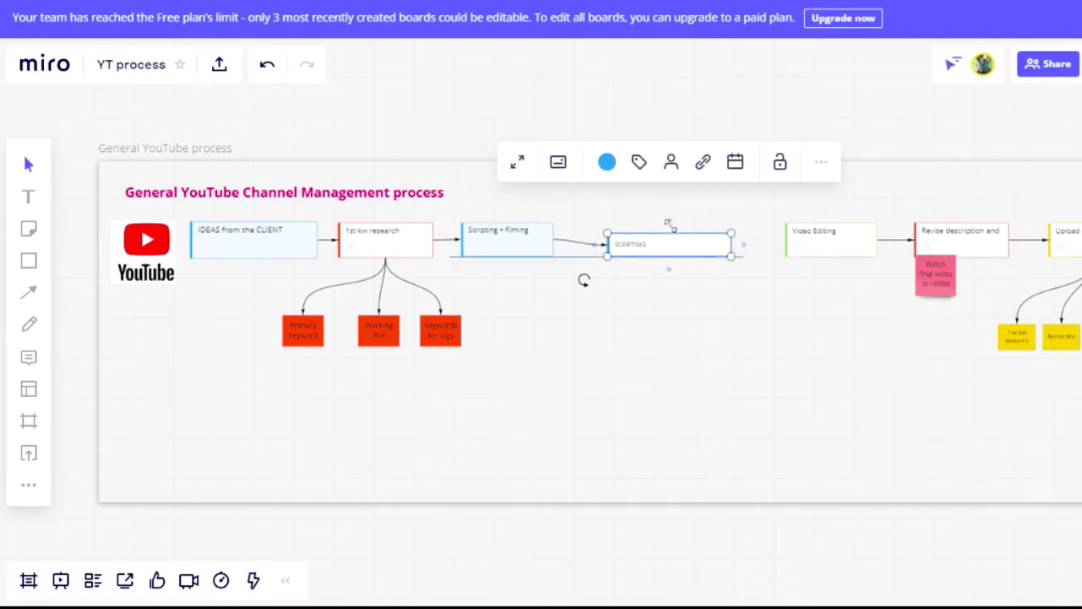
pyautogui.click(503, 237)
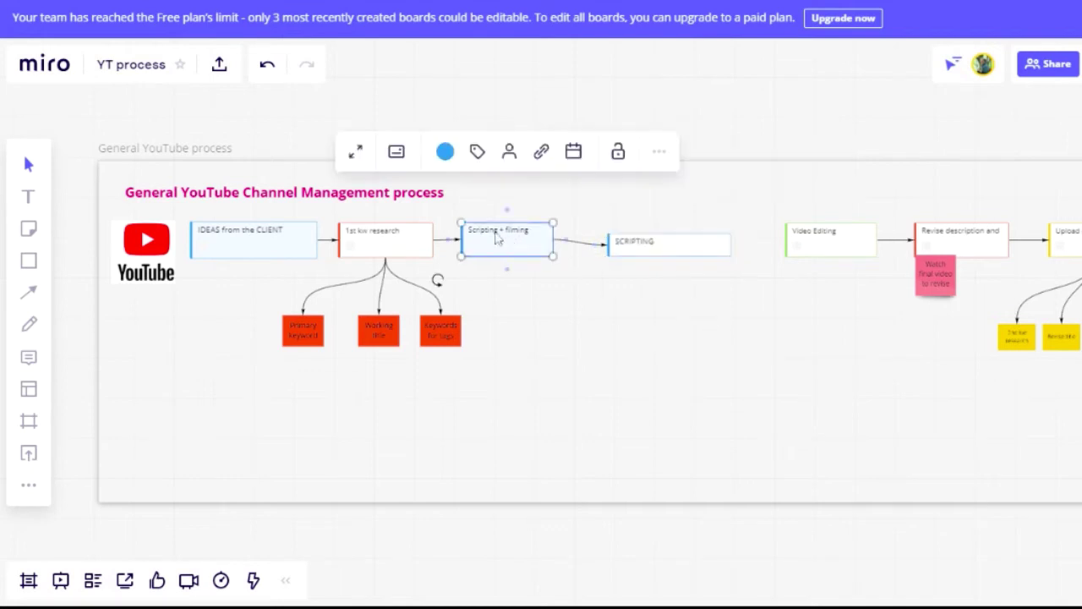
pyautogui.click(497, 238)
pyautogui.press('Escape')
pyautogui.doubleClick(480, 232)
pyautogui.press('BackSpace')
pyautogui.moveTo(682, 244); pyautogui.dragTo(681, 239)
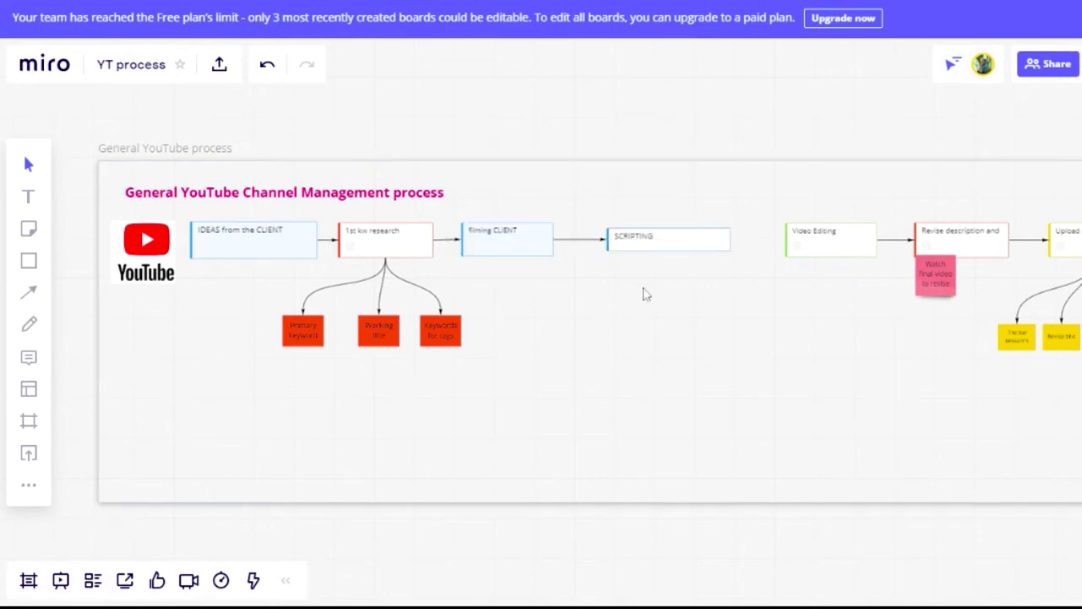
pyautogui.click(507, 239)
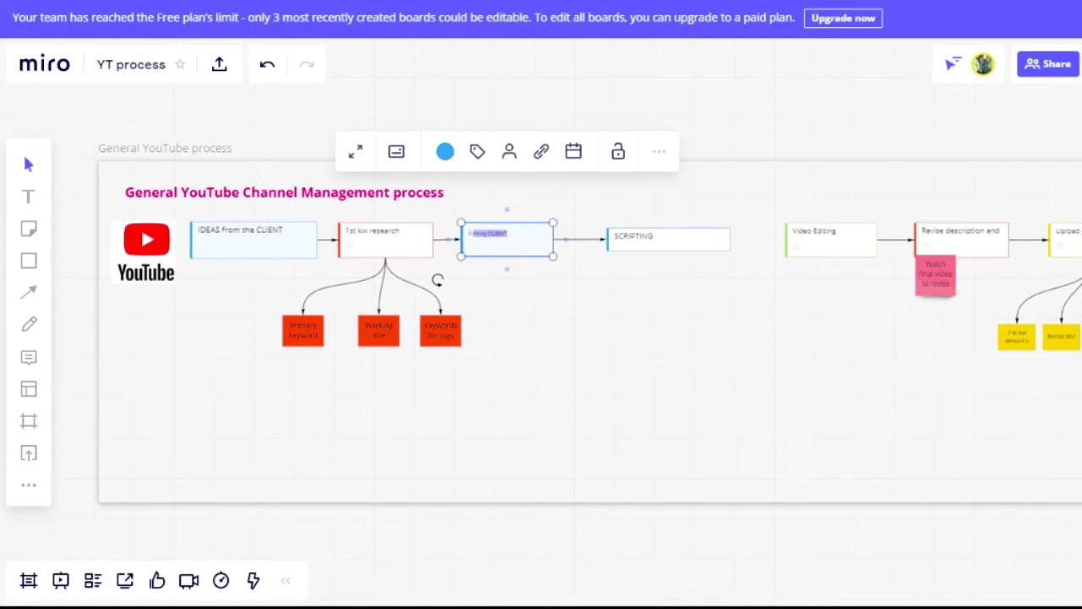
pyautogui.click(515, 239)
# Step: Move SCRIPTING up into the row and delete its connector to filming CLIENT
pyautogui.moveTo(521, 246); pyautogui.dragTo(725, 306)
pyautogui.moveTo(653, 245); pyautogui.dragTo(746, 235)
pyautogui.click(689, 263)
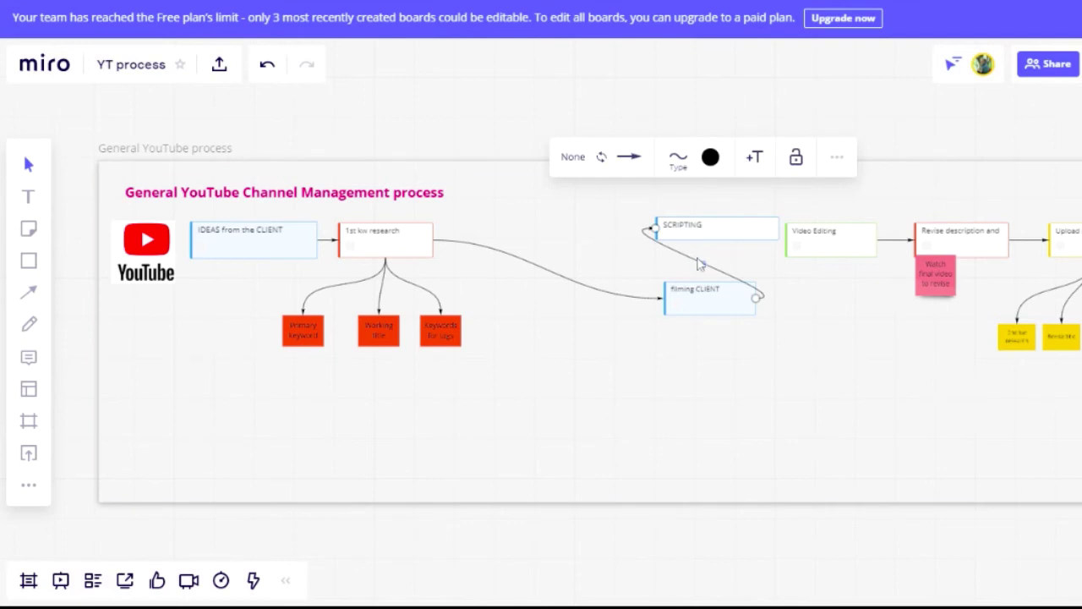
pyautogui.click(836, 158)
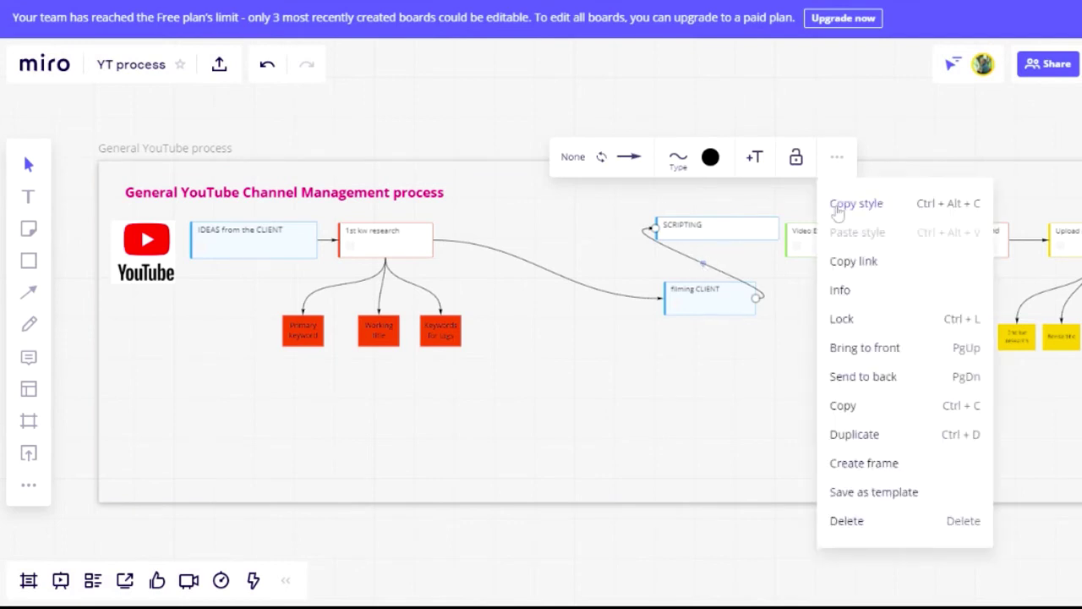
pyautogui.click(889, 520)
# Step: Delete the 1st kw research connector and line up SCRIPTING and filming CLIENT after it
pyautogui.click(548, 274)
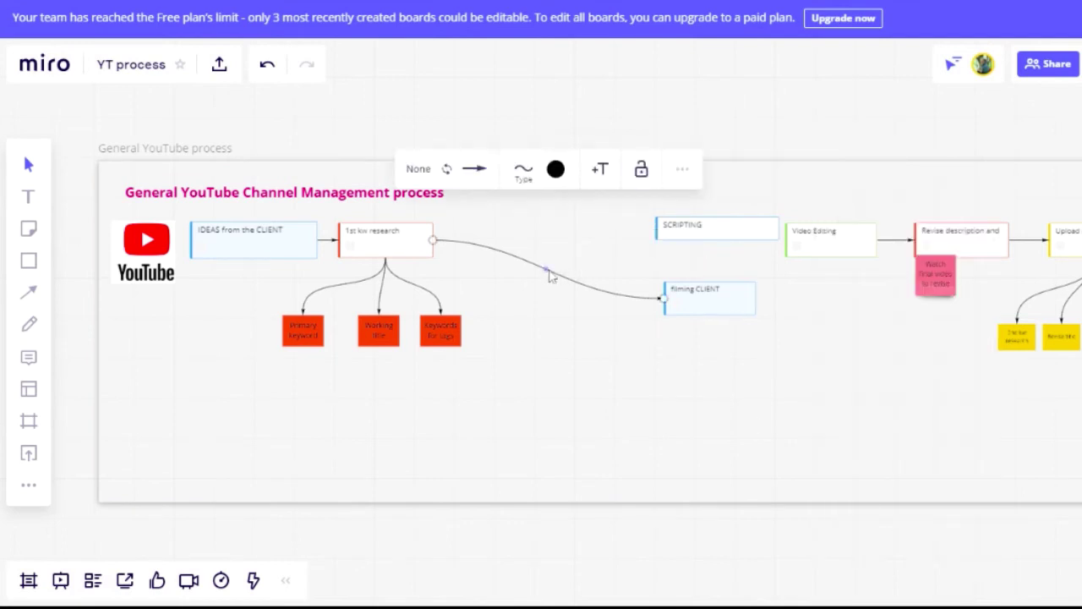
pyautogui.click(687, 169)
pyautogui.click(732, 543)
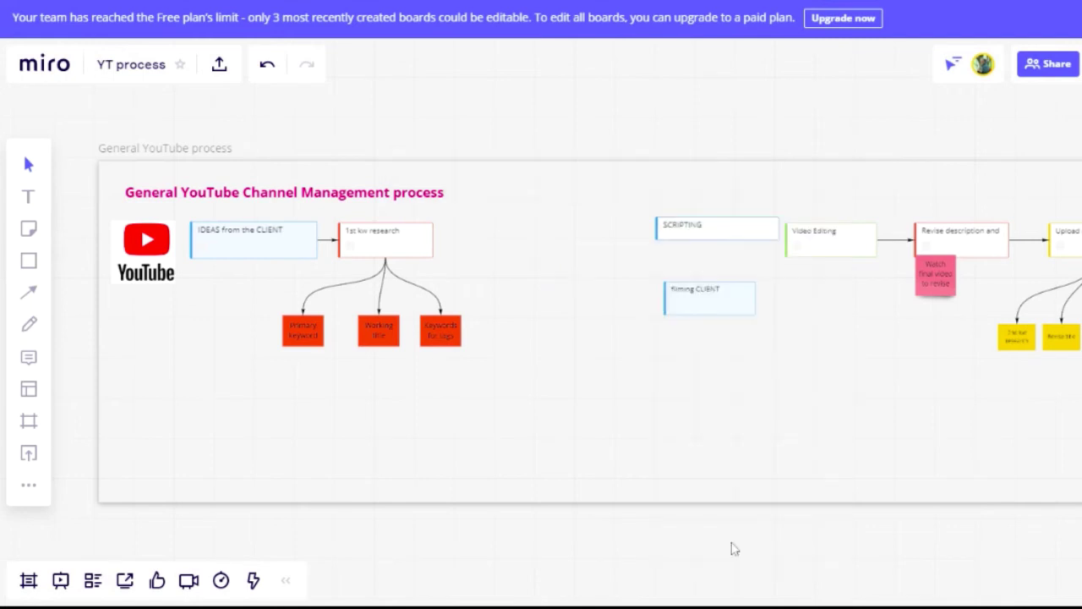
pyautogui.moveTo(687, 225); pyautogui.dragTo(486, 243)
pyautogui.moveTo(693, 294); pyautogui.dragTo(656, 235)
pyautogui.moveTo(533, 241); pyautogui.dragTo(544, 241)
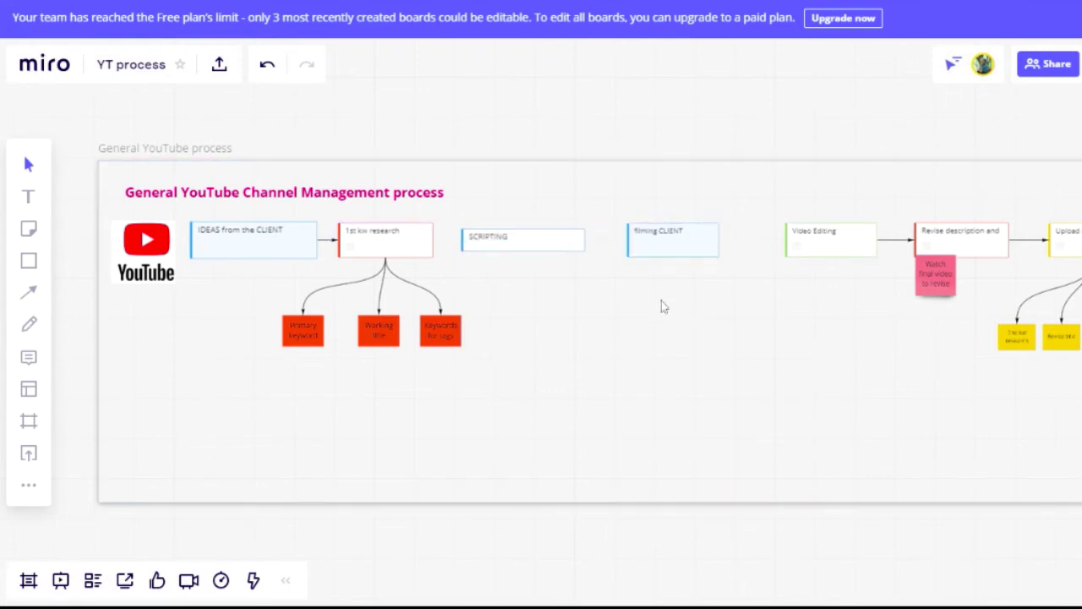
# Step: Change the SCRIPTING card's accent to purple and nudge it slightly right
pyautogui.click(524, 247)
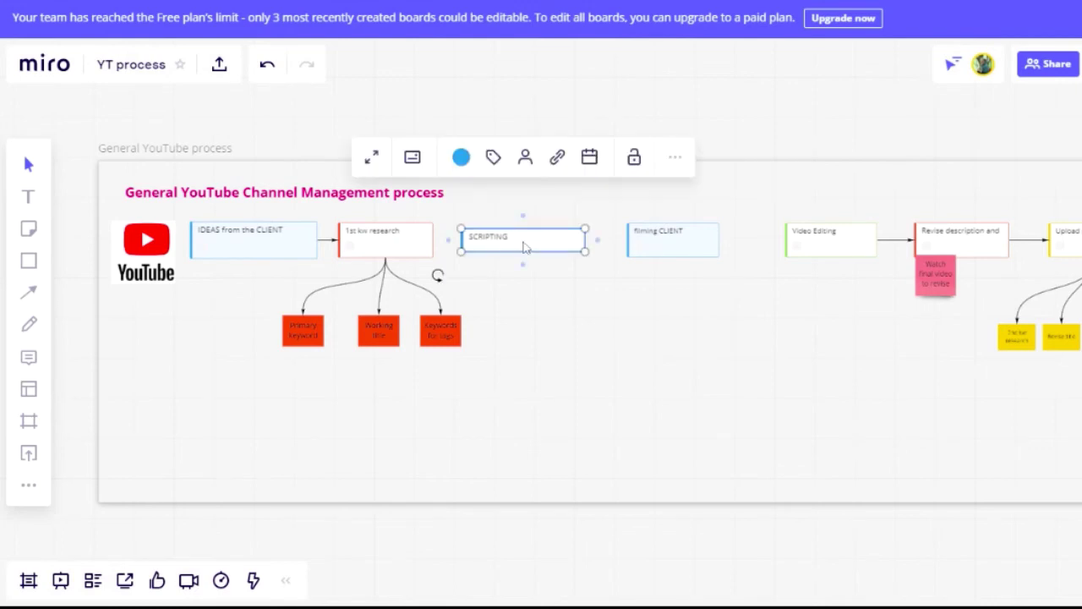
pyautogui.click(462, 159)
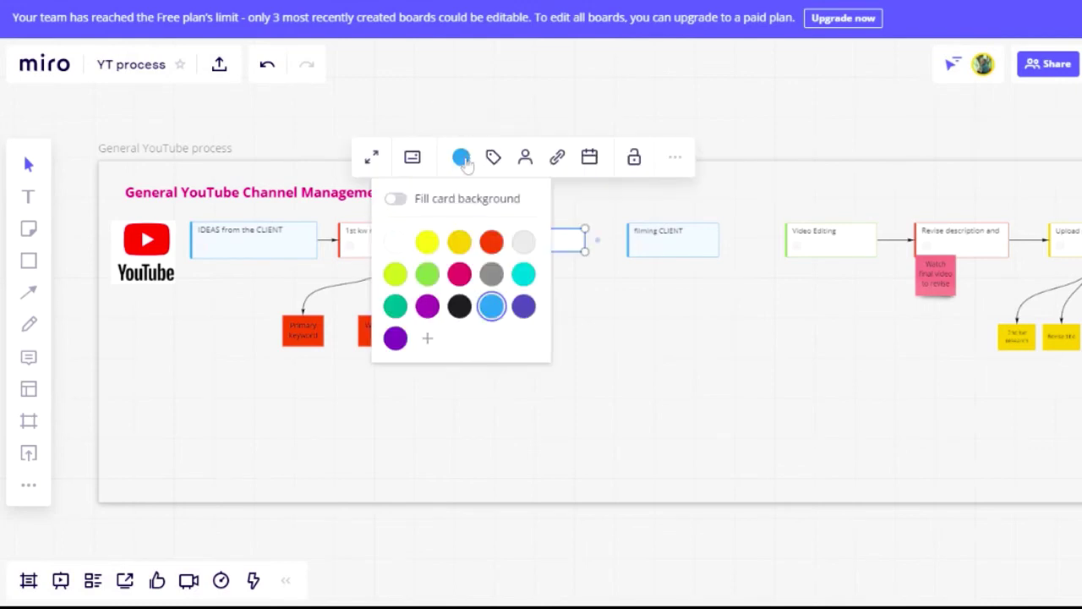
pyautogui.click(493, 243)
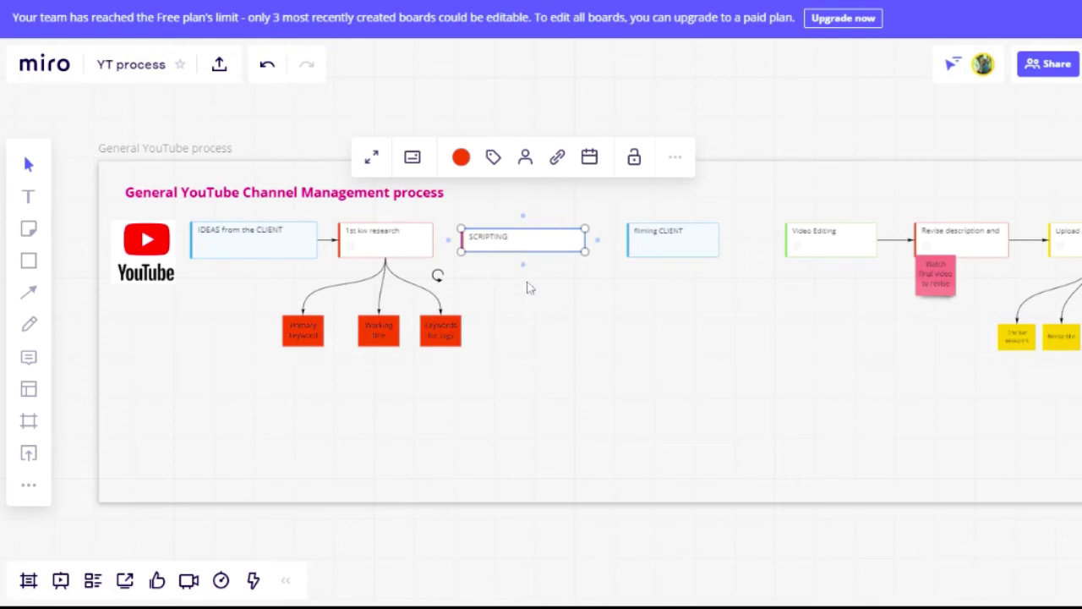
pyautogui.click(592, 350)
pyautogui.click(500, 241)
pyautogui.click(461, 158)
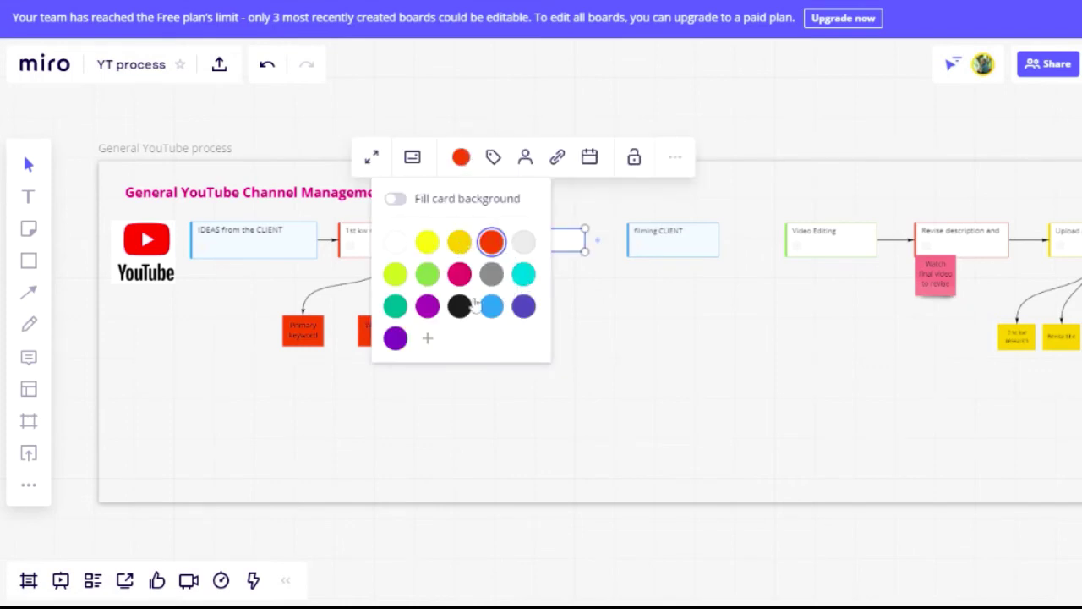
pyautogui.click(427, 306)
pyautogui.click(582, 317)
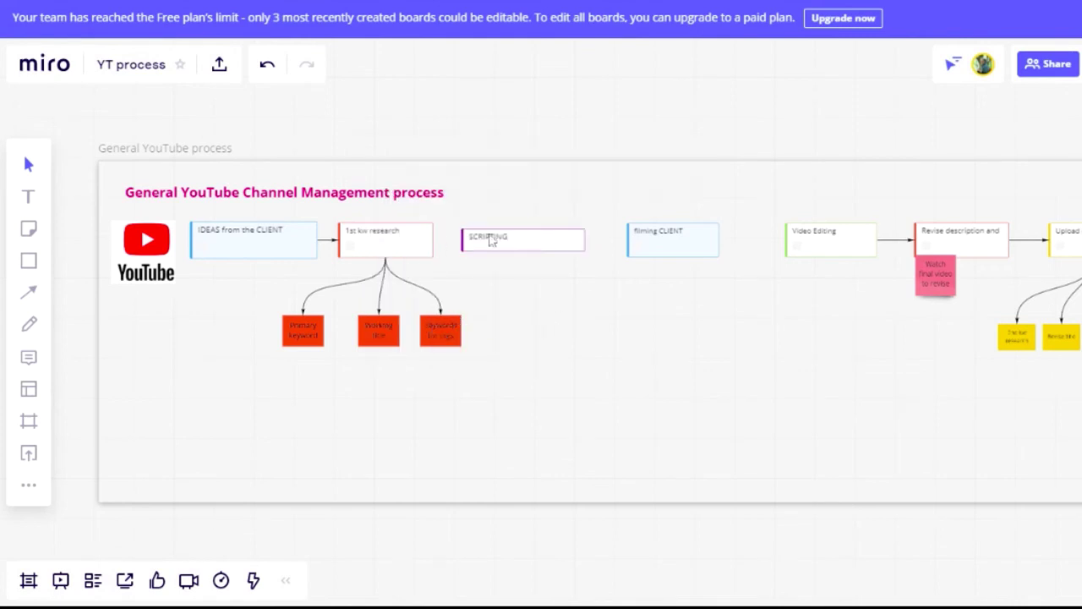
pyautogui.moveTo(517, 241); pyautogui.dragTo(526, 242)
pyautogui.moveTo(431, 244); pyautogui.dragTo(433, 242)
# Step: Draw arrows from 1st kw research to SCRIPTING and from SCRIPTING to filming CLIENT, keeping filming CLIENT aligned
pyautogui.click(430, 245)
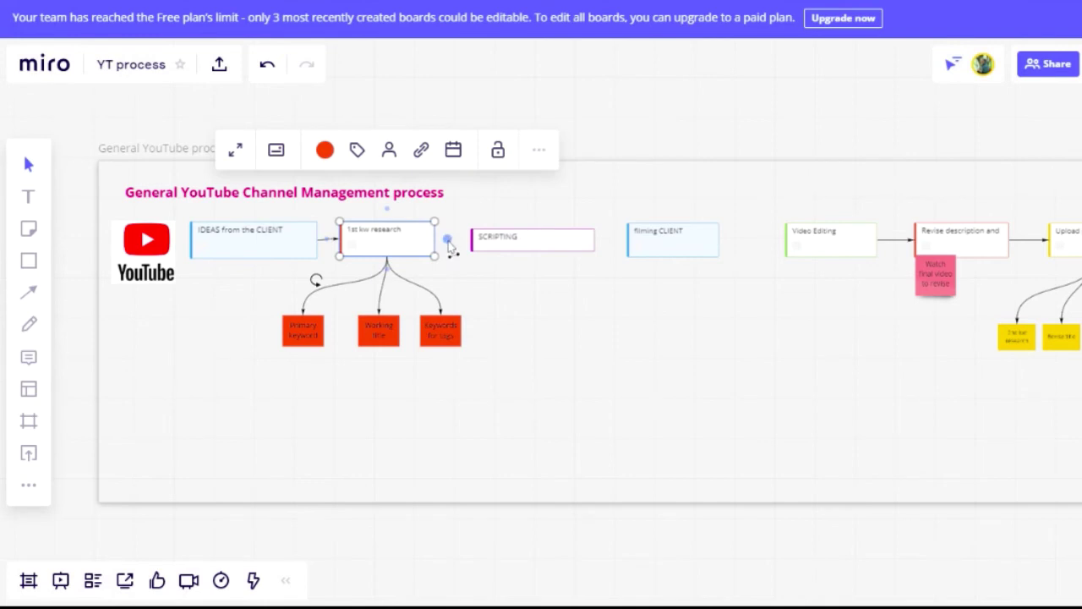
pyautogui.moveTo(447, 240); pyautogui.dragTo(473, 242)
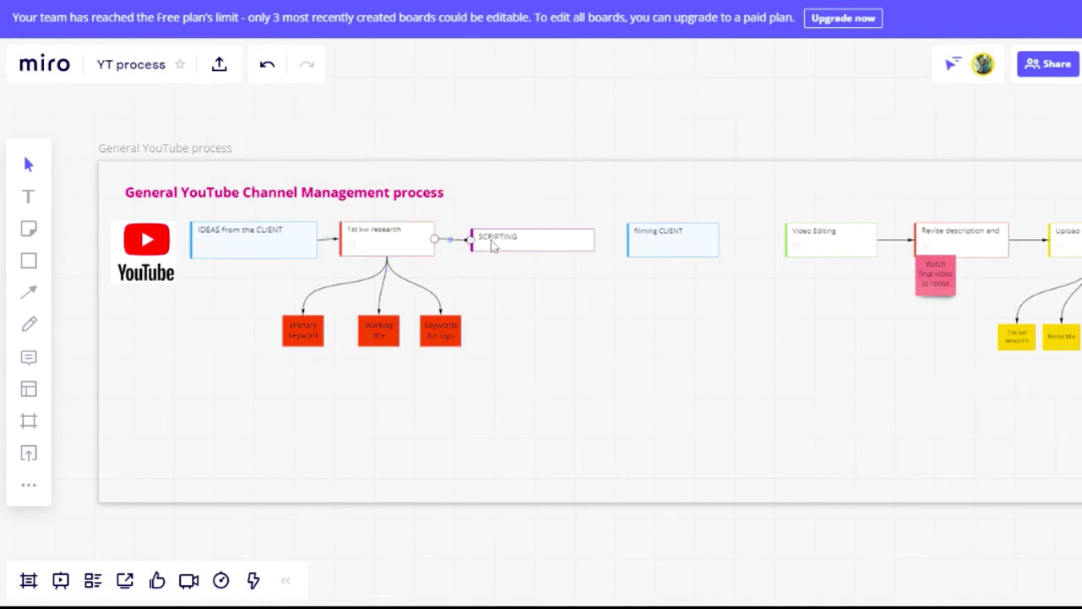
pyautogui.click(564, 250)
pyautogui.moveTo(608, 244); pyautogui.dragTo(799, 247)
pyautogui.click(726, 252)
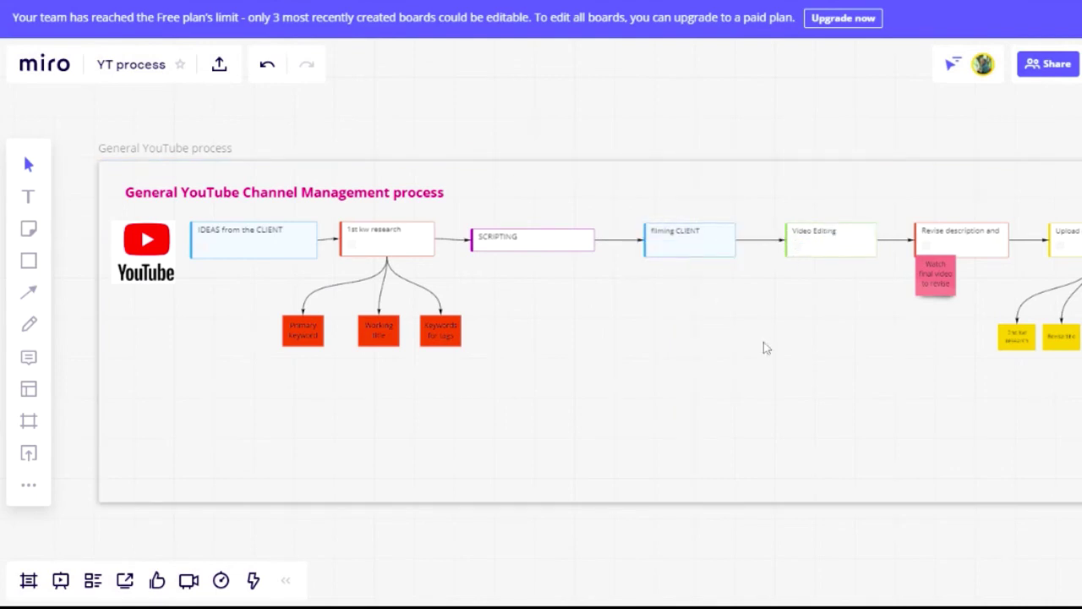
pyautogui.click(534, 245)
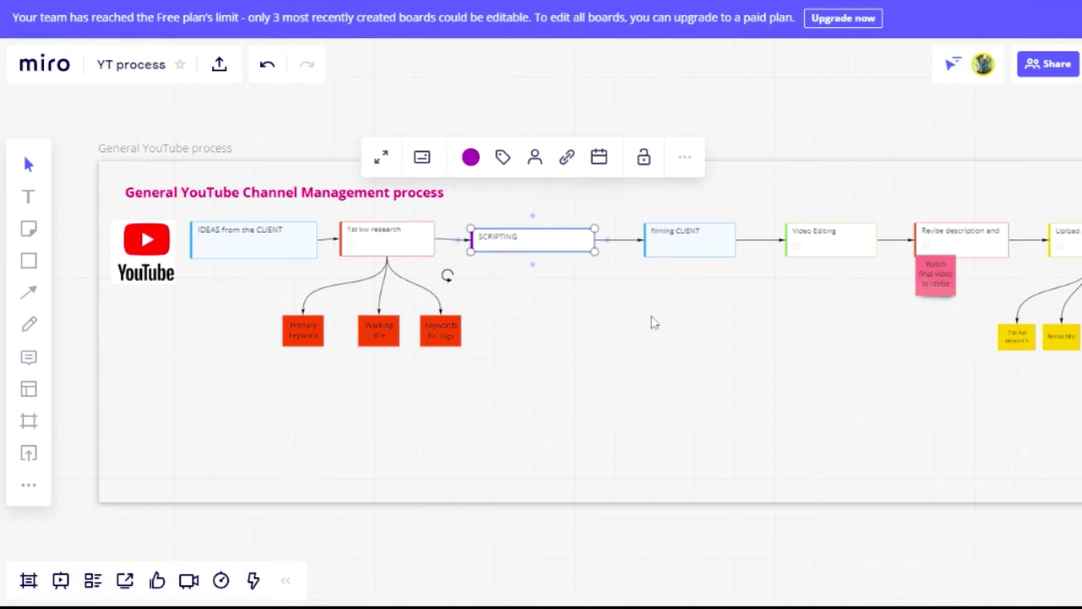
pyautogui.click(424, 161)
pyautogui.click(645, 336)
pyautogui.click(508, 241)
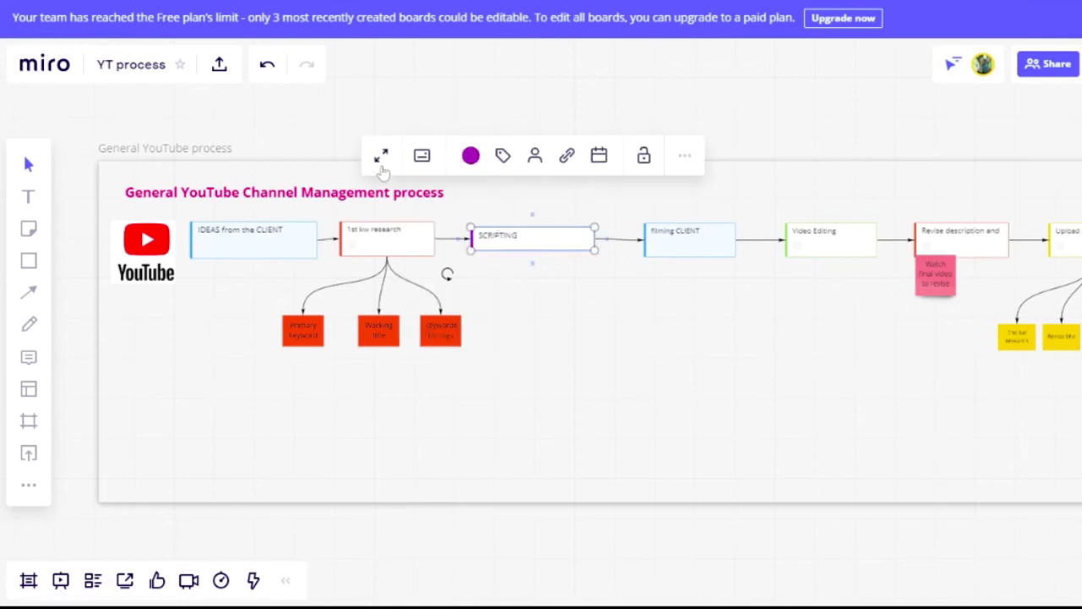
pyautogui.click(381, 156)
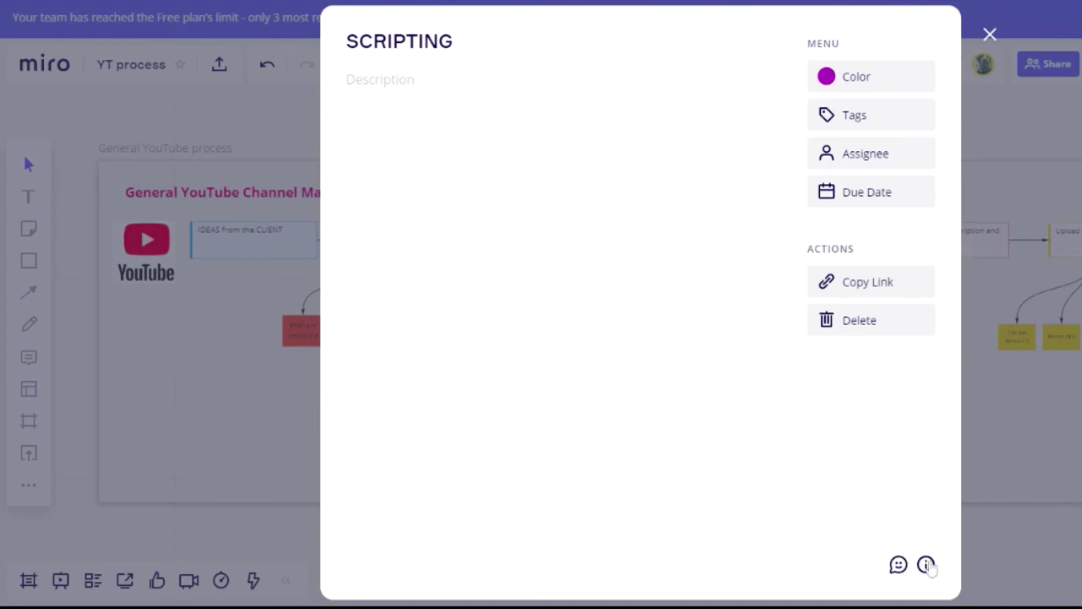
pyautogui.click(990, 34)
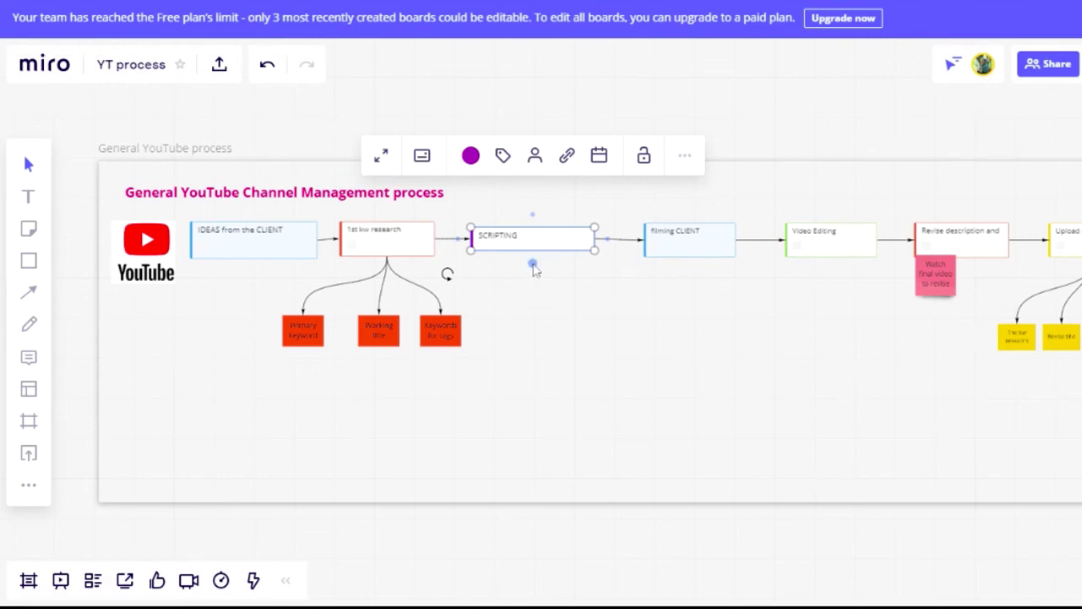
# Step: Branch a connector down from SCRIPTING to a new violet sticky note reading 'NOTE'
pyautogui.moveTo(532, 264); pyautogui.dragTo(604, 337)
pyautogui.click(663, 360)
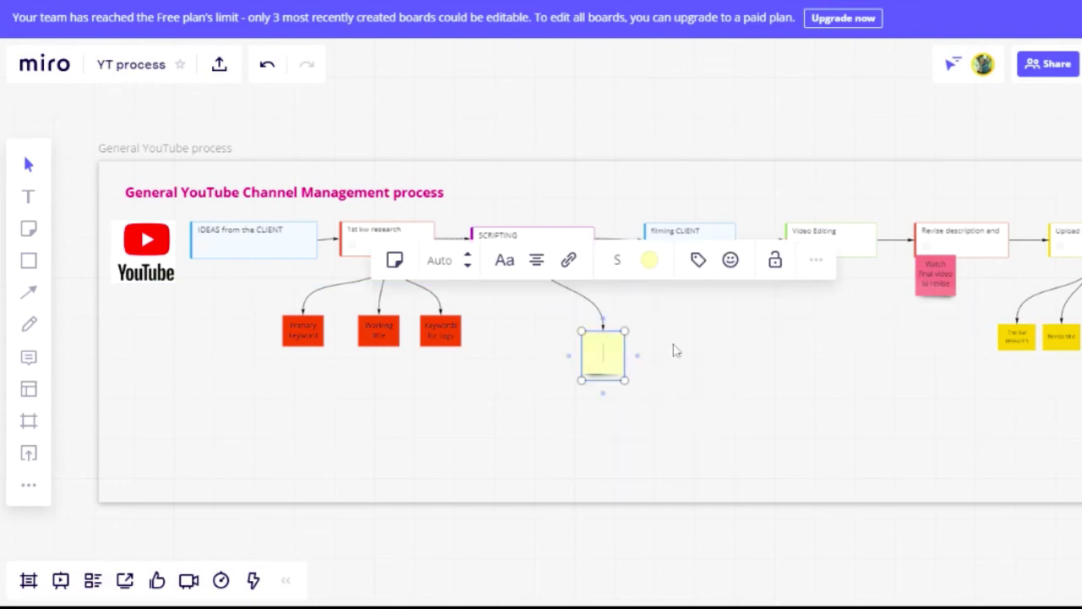
pyautogui.click(651, 261)
pyautogui.click(668, 372)
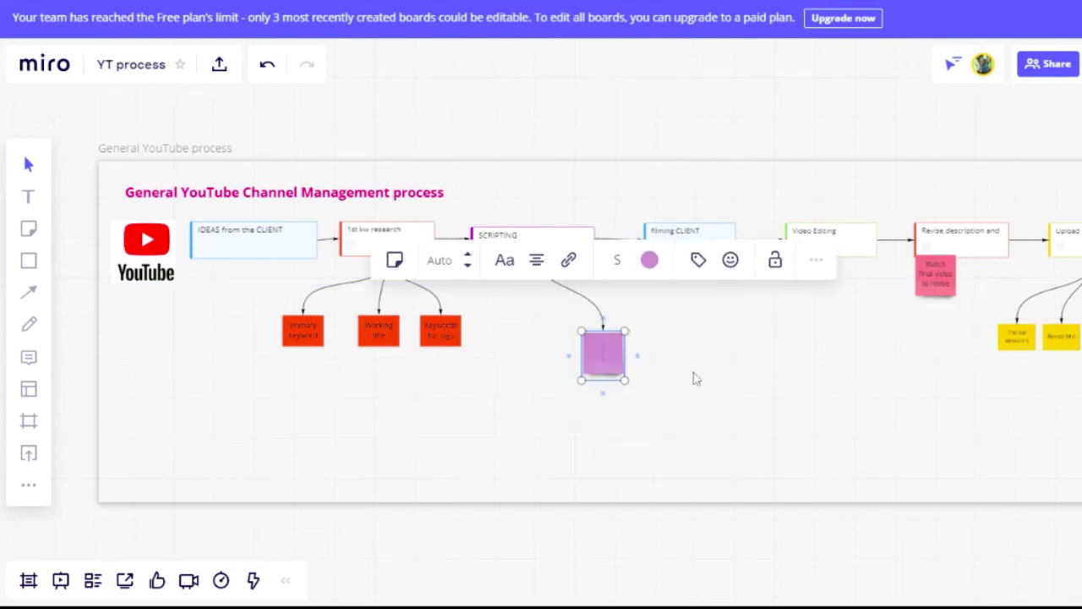
pyautogui.write('NOTE')
pyautogui.click(789, 390)
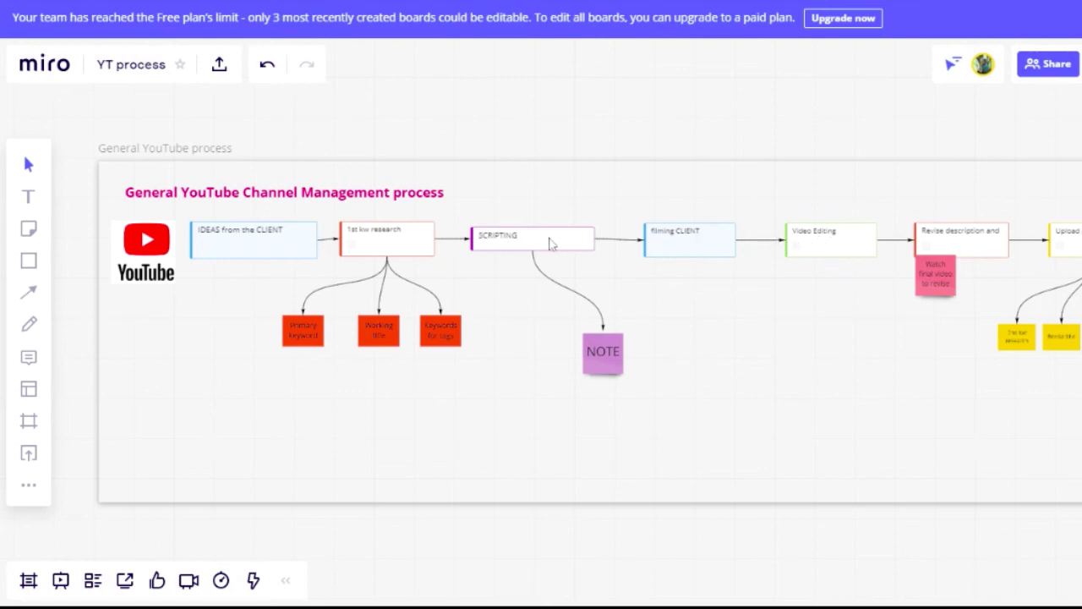
pyautogui.click(817, 247)
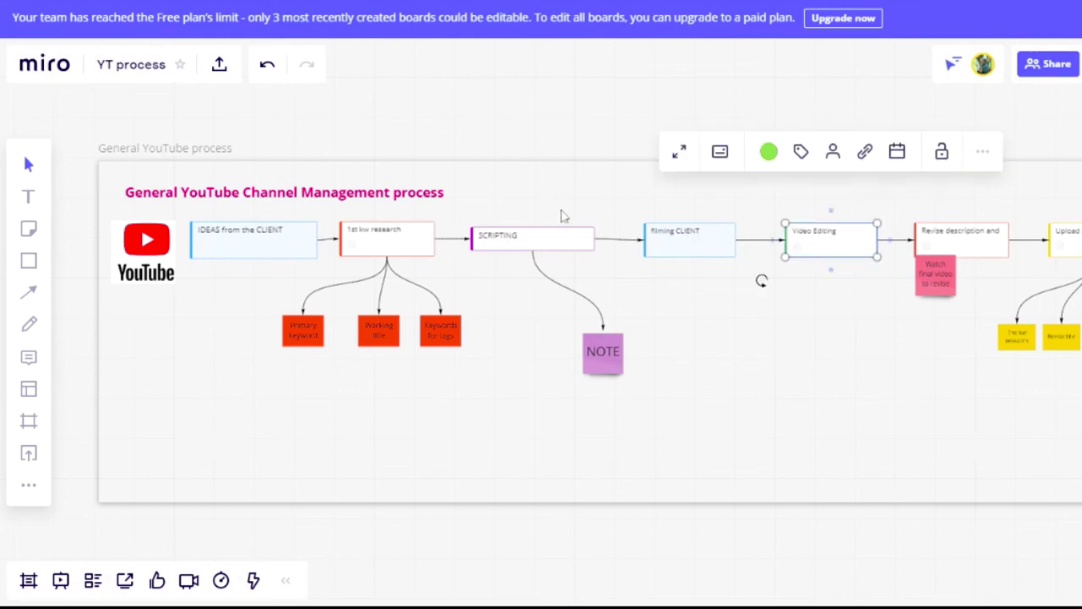
pyautogui.press('Escape')
pyautogui.click(511, 242)
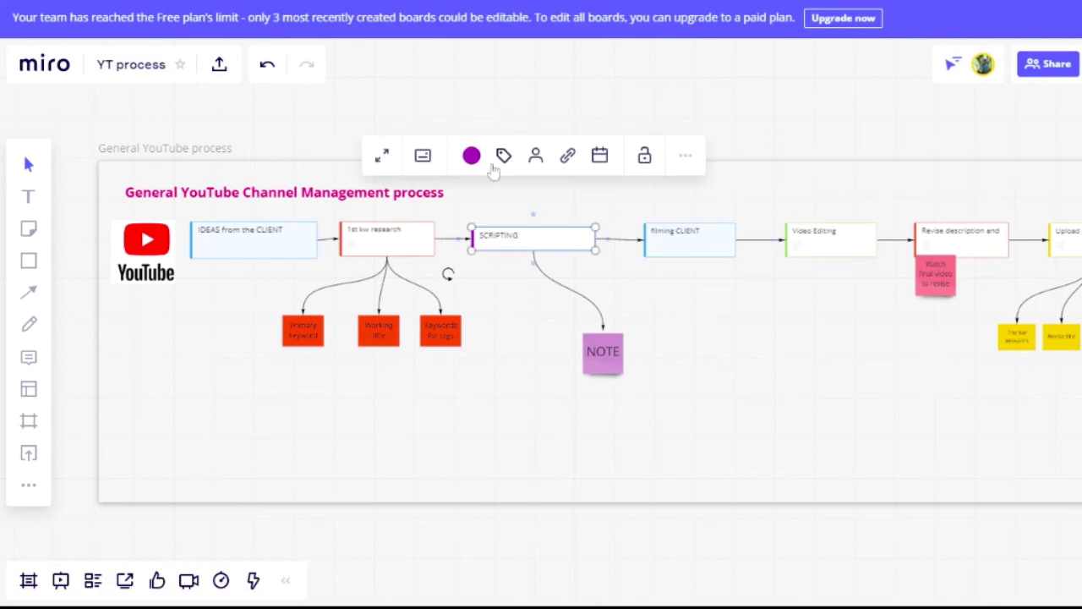
pyautogui.click(382, 154)
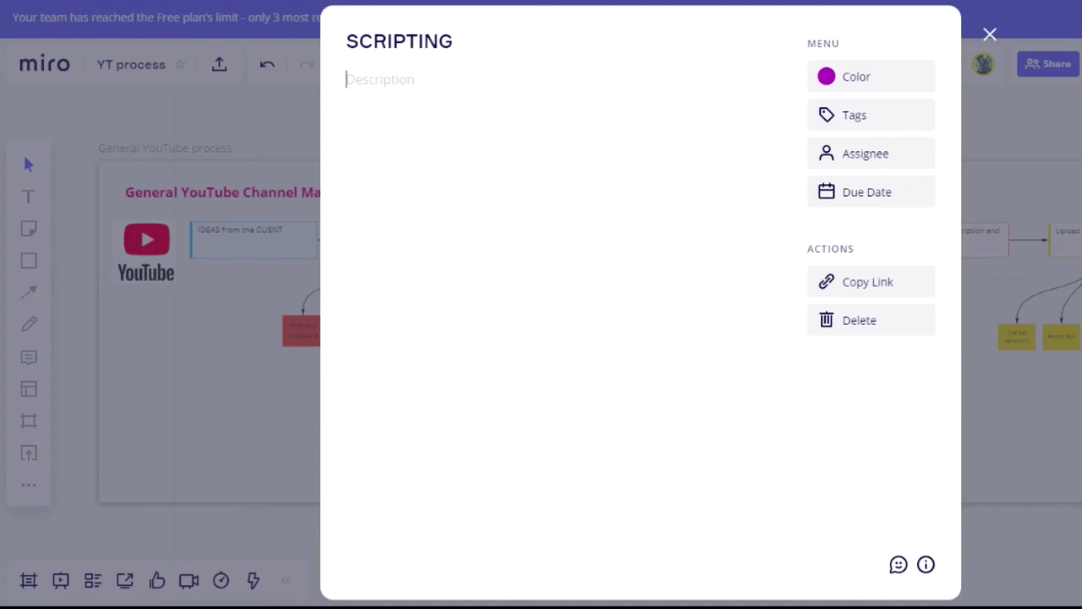
pyautogui.click(990, 35)
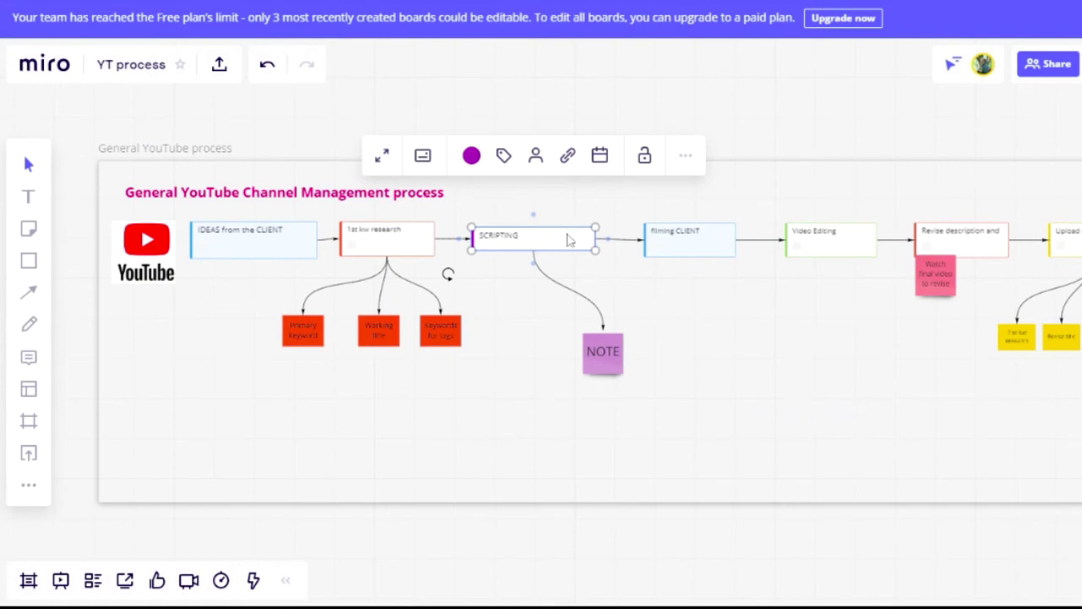
pyautogui.click(829, 416)
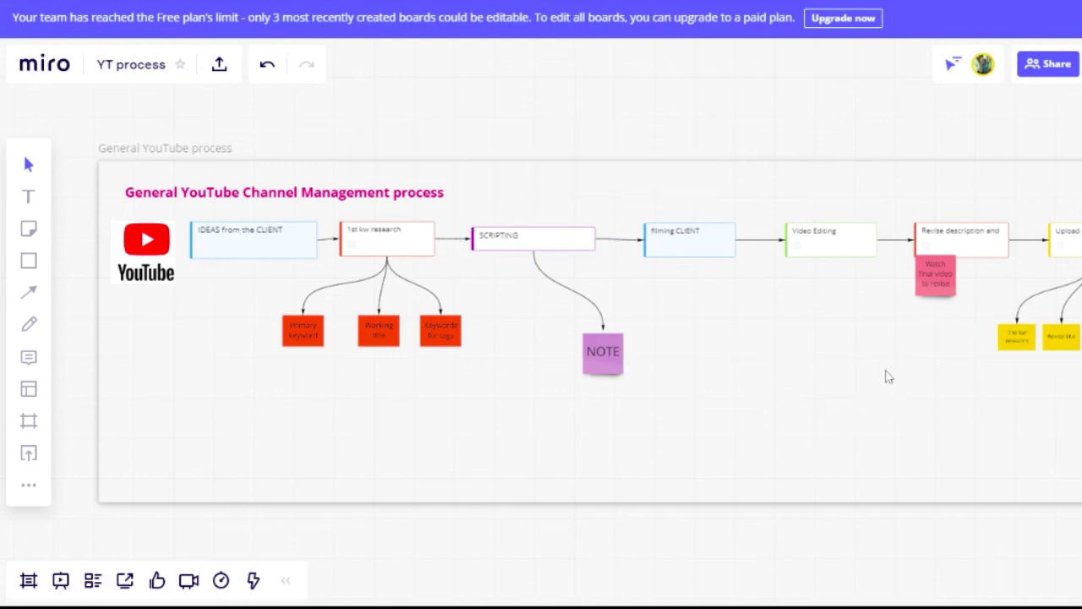